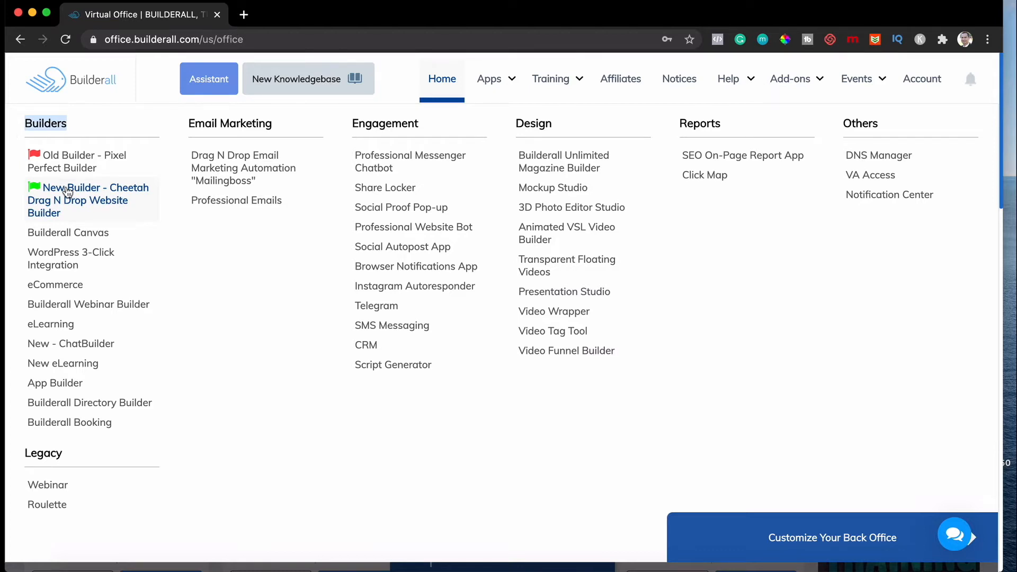
# Open the new Cheetah Drag N Drop Website Builder and look over its published and unpublished sites
pyautogui.click(68, 191)
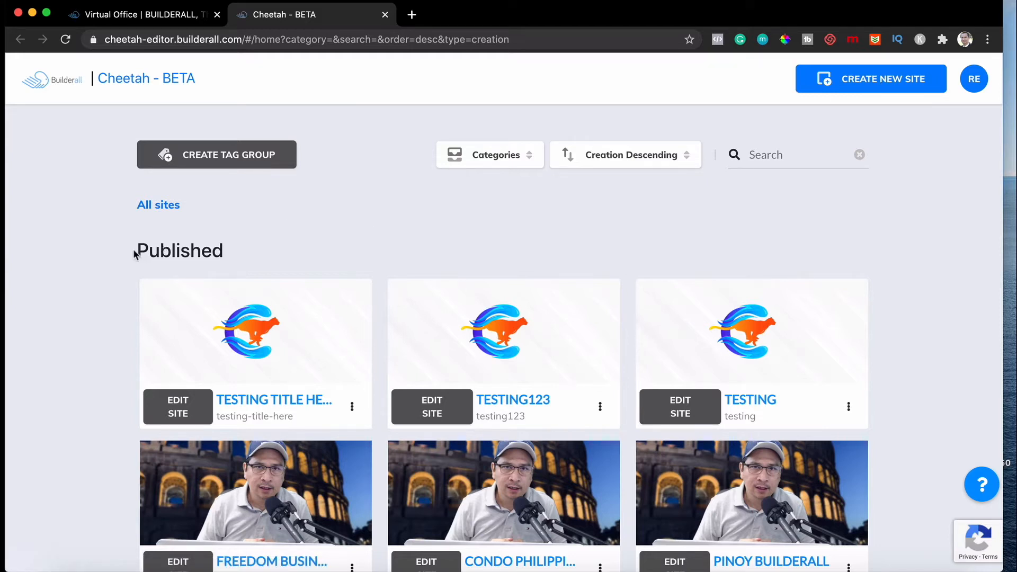
pyautogui.moveTo(135, 255); pyautogui.dragTo(267, 257)
pyautogui.scroll(-10, 93, 294)
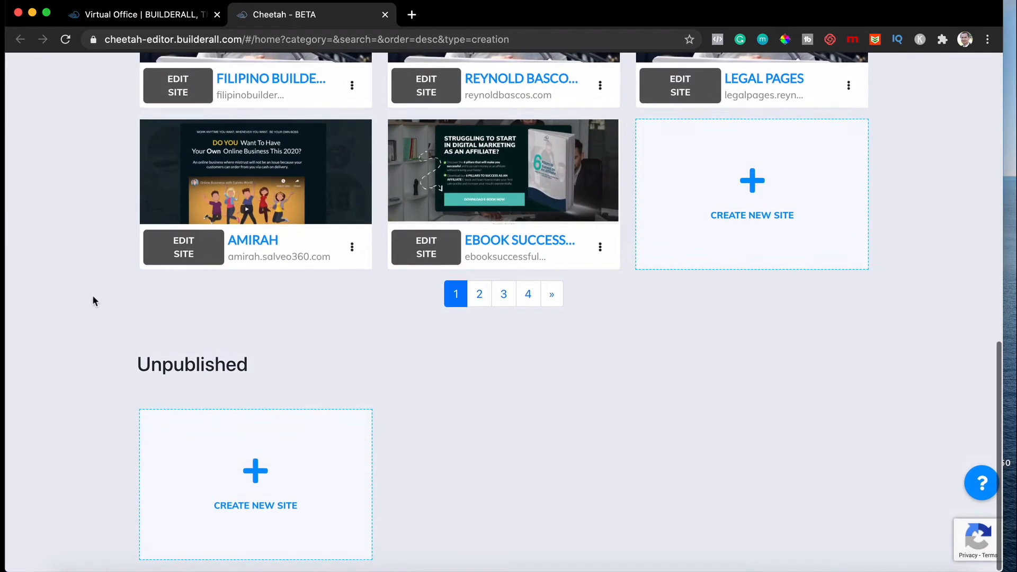
pyautogui.moveTo(127, 370); pyautogui.dragTo(277, 368)
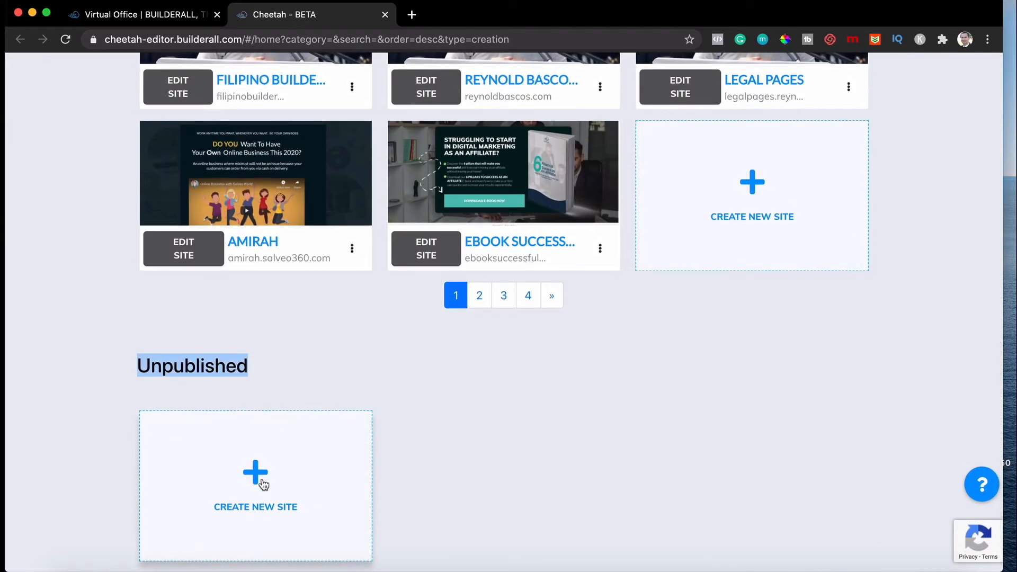
pyautogui.scroll(6, 313, 370)
pyautogui.scroll(6, 313, 370)
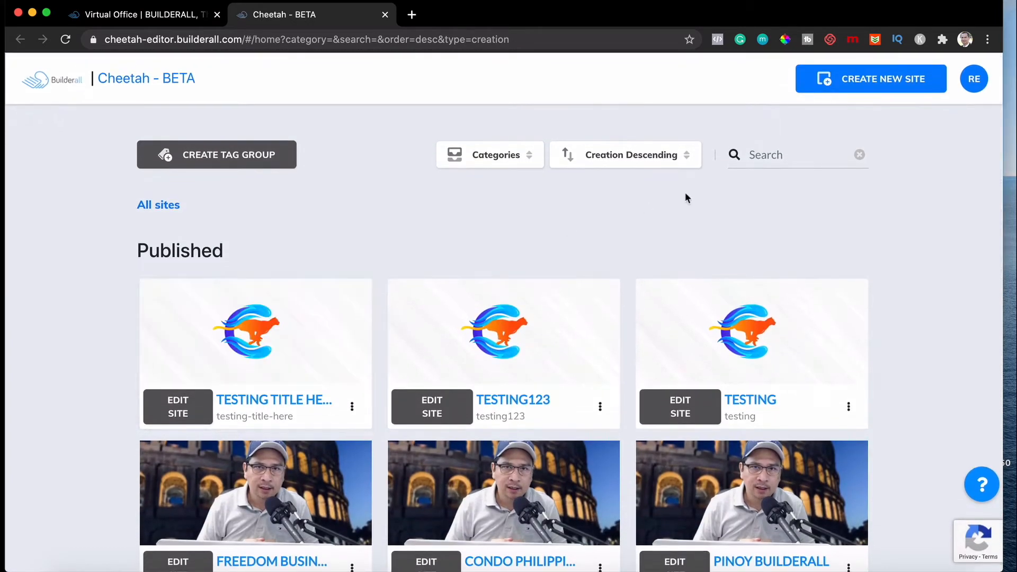
# Start a new site titled "TITLE SITE HERE" with the description "description here", choosing to build it from a template
pyautogui.click(876, 84)
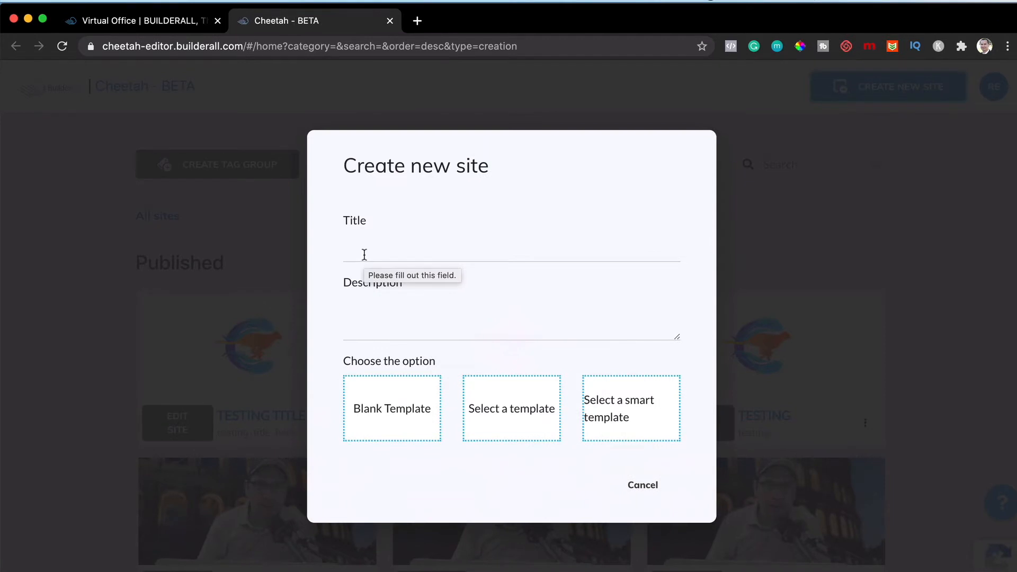
pyautogui.click(365, 255)
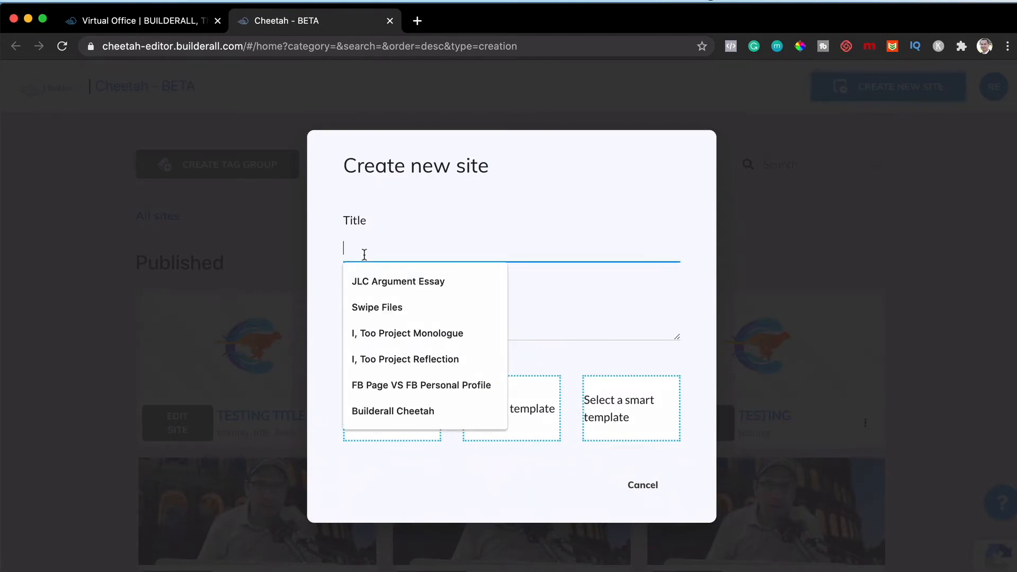
pyautogui.write('TITLE')
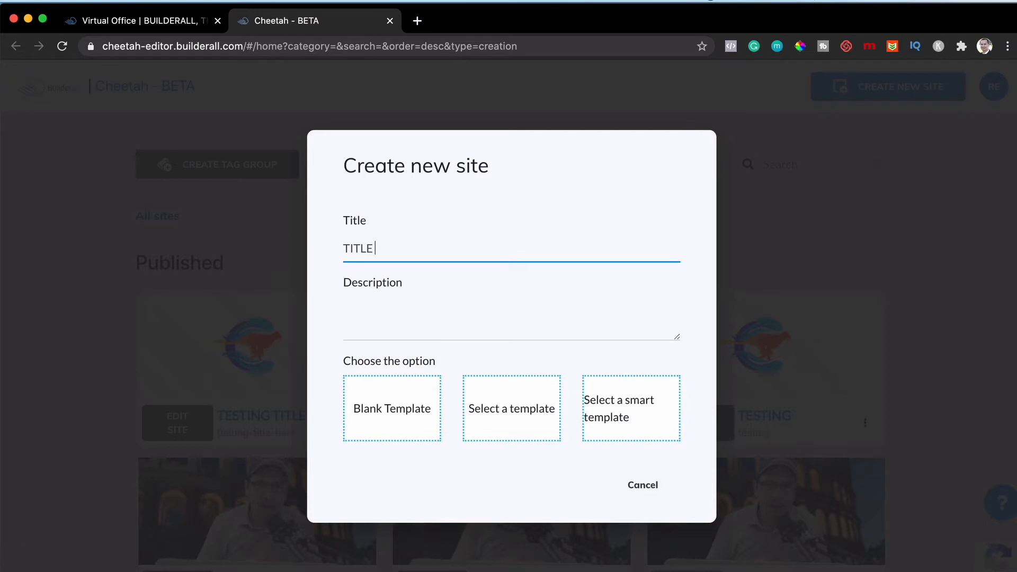
pyautogui.write(' SITE HERE')
pyautogui.click(381, 333)
pyautogui.write('descr')
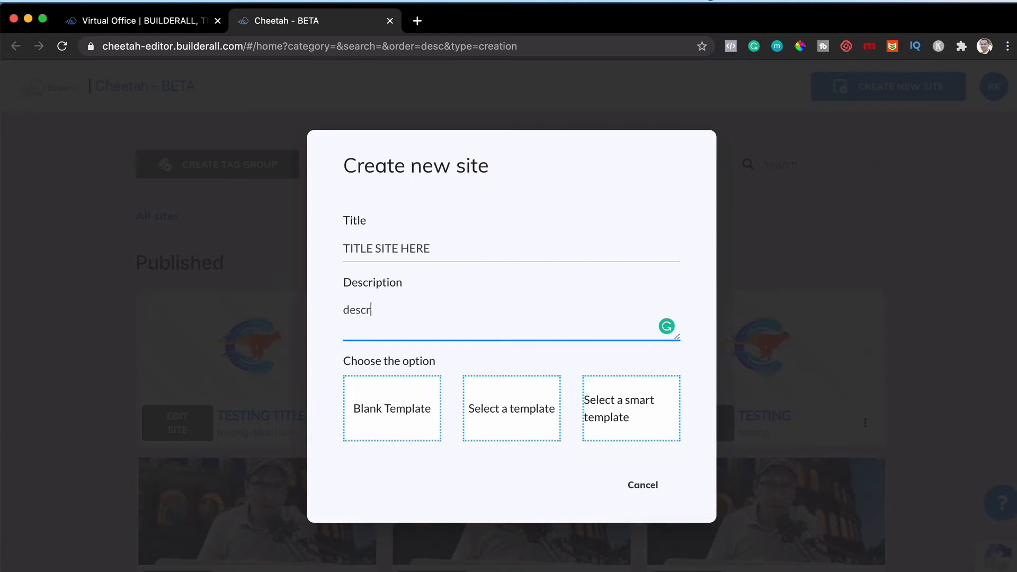
pyautogui.write('iption here')
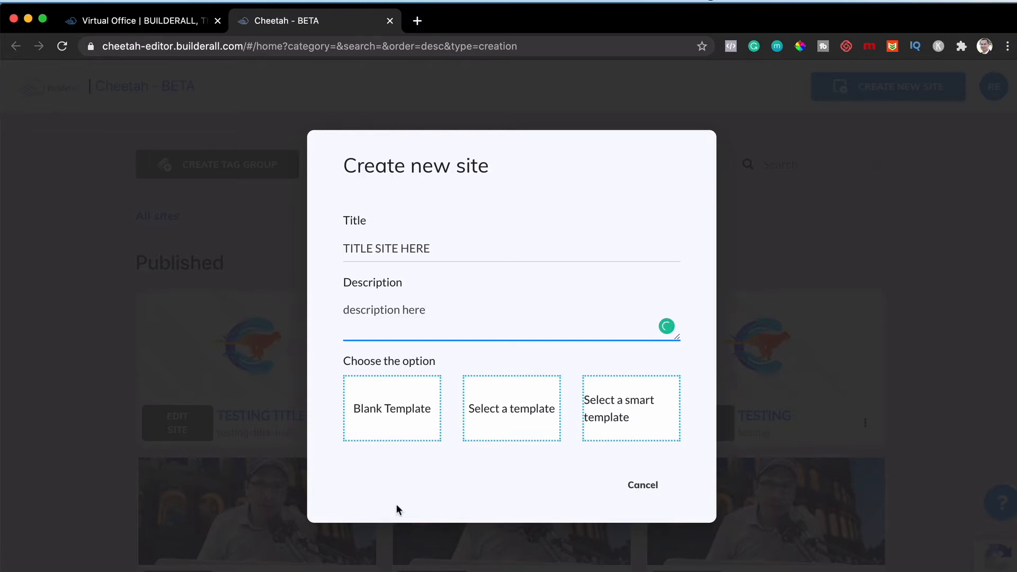
pyautogui.click(507, 421)
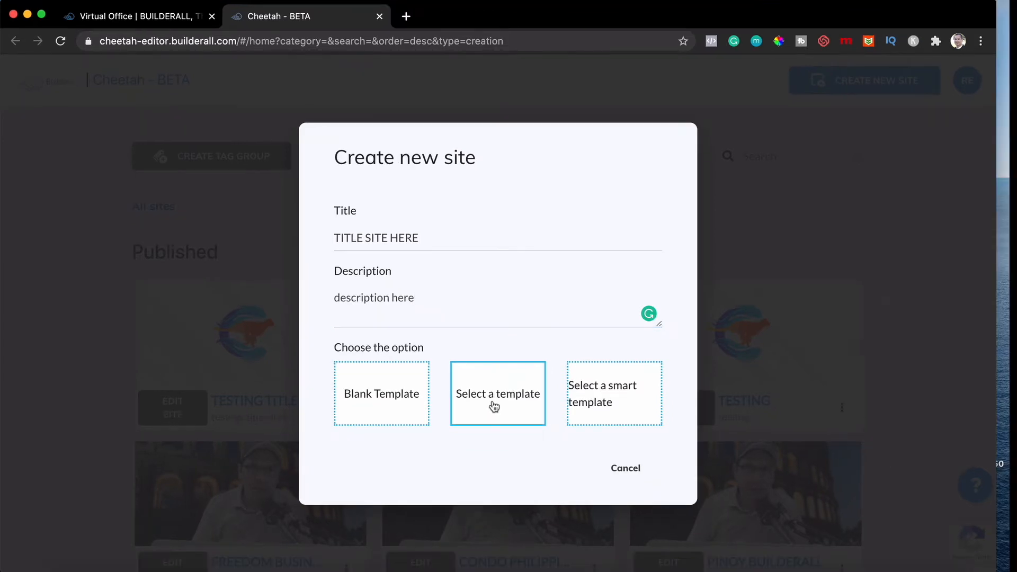
pyautogui.click(485, 398)
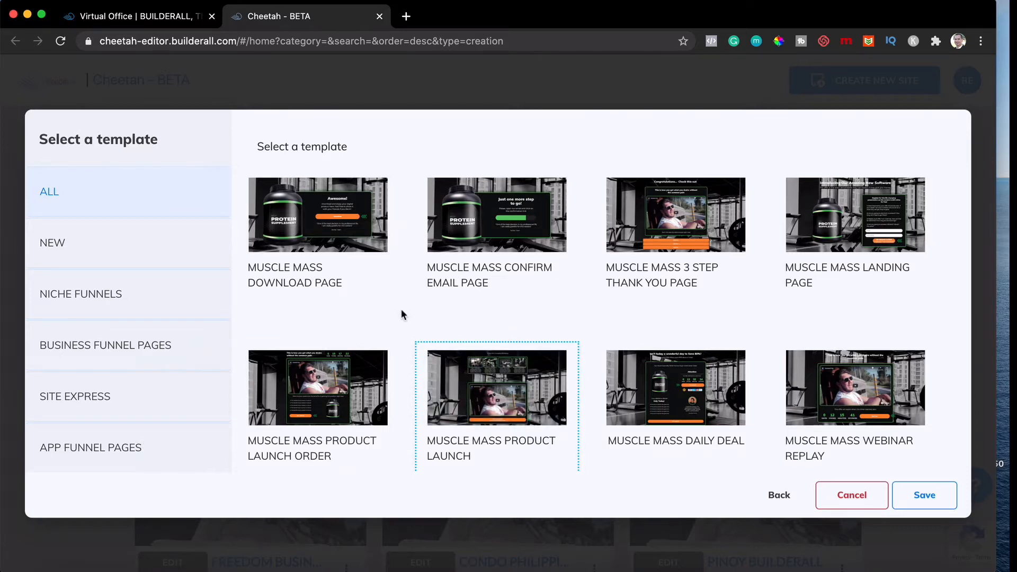
# Browse the template gallery and preview the Barber template's full page, closing the preview when finished
pyautogui.scroll(-4, 403, 315)
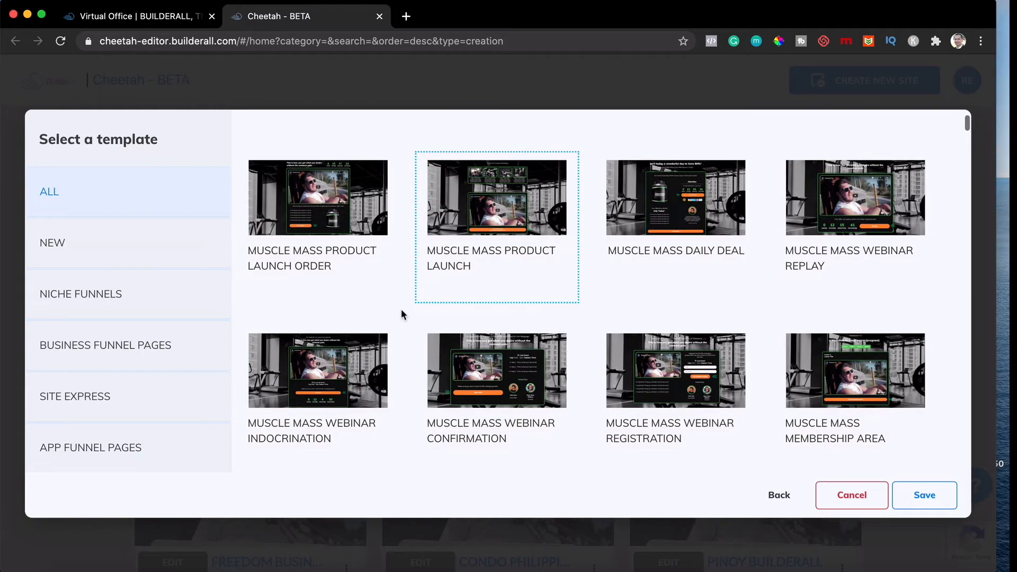
pyautogui.scroll(-9, 403, 315)
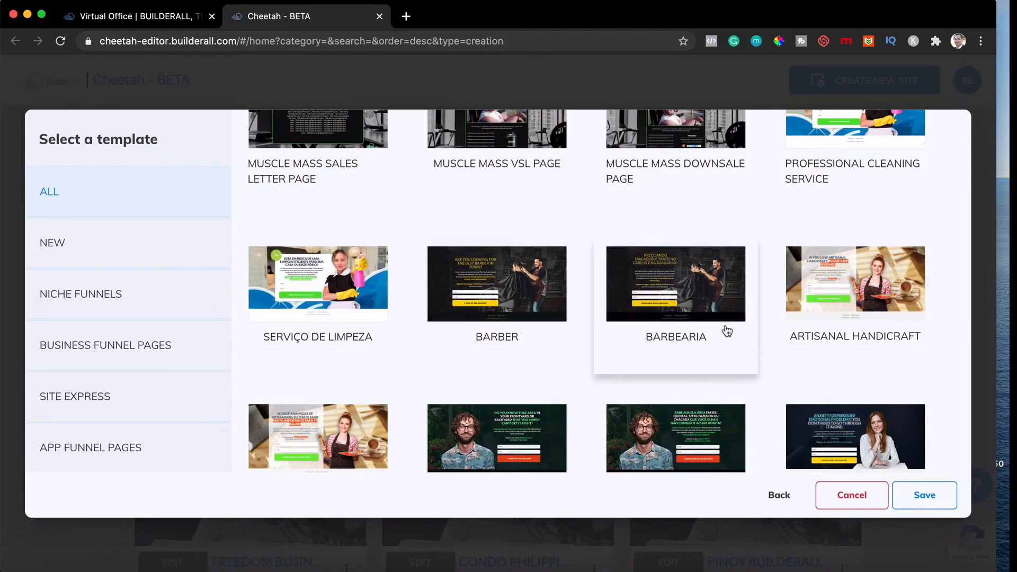
pyautogui.scroll(-1, 726, 331)
pyautogui.moveTo(496, 224)
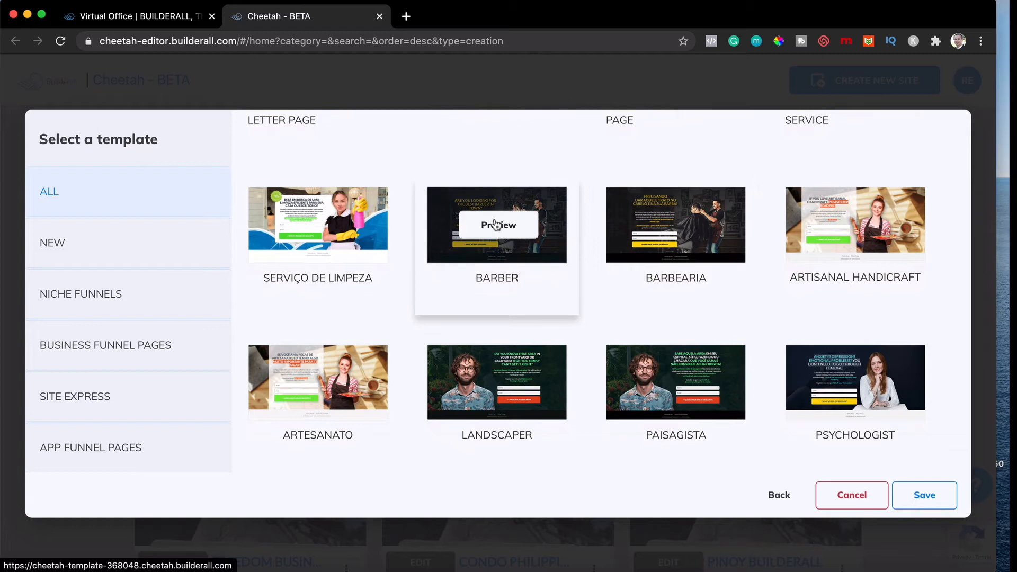
pyautogui.click(497, 228)
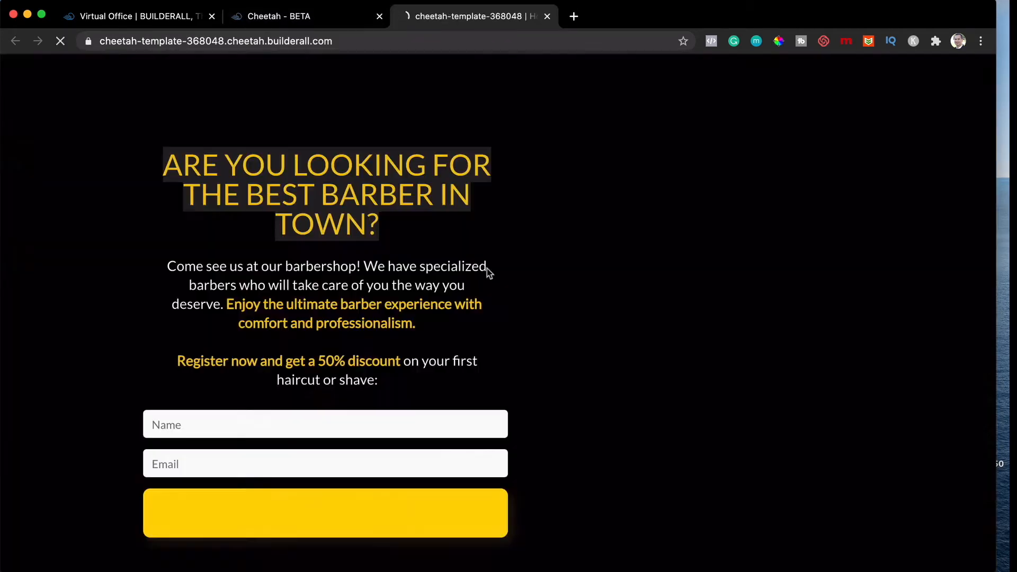
pyautogui.scroll(-3, 488, 273)
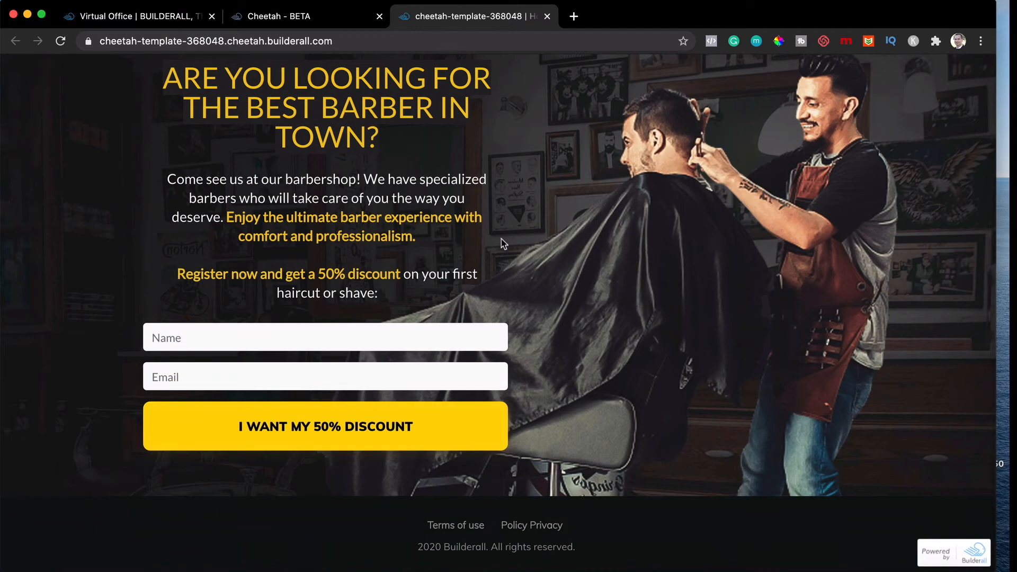
pyautogui.click(547, 16)
# Preview the Lawyer Divorce template and review its sections through to the contact area, closing the preview when finished
pyautogui.scroll(-5, 443, 303)
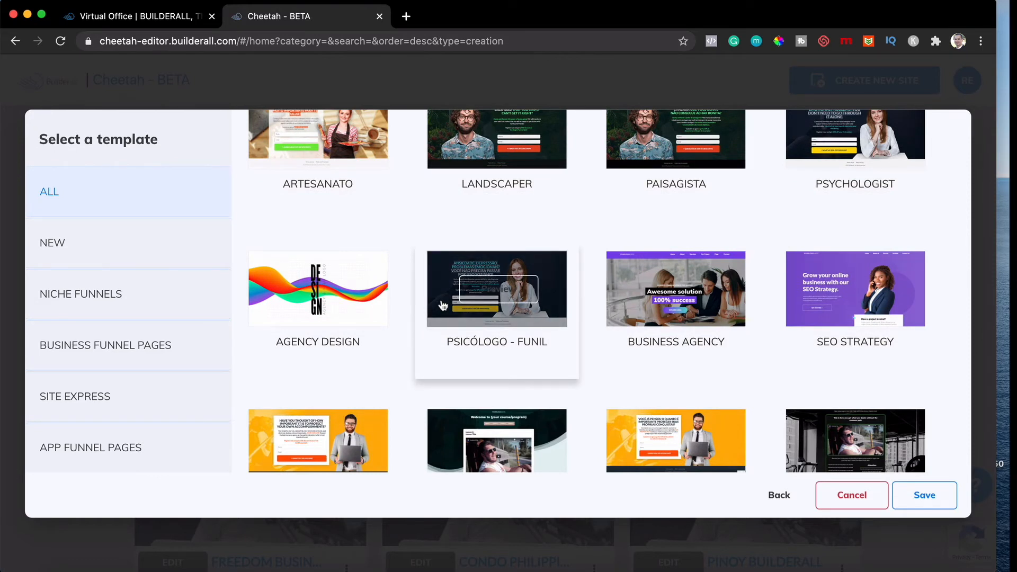
pyautogui.scroll(-3, 443, 306)
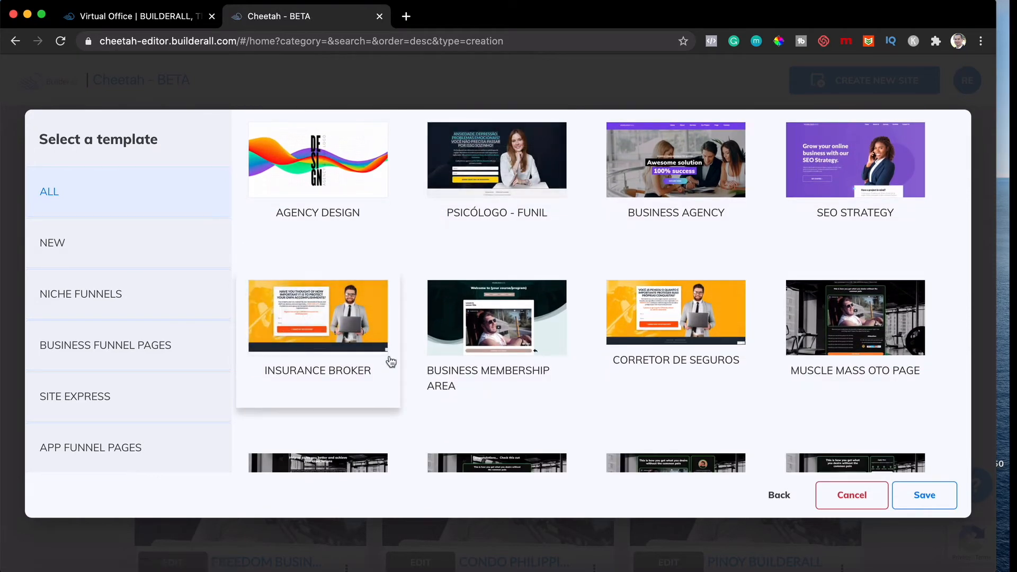
pyautogui.scroll(-10, 391, 362)
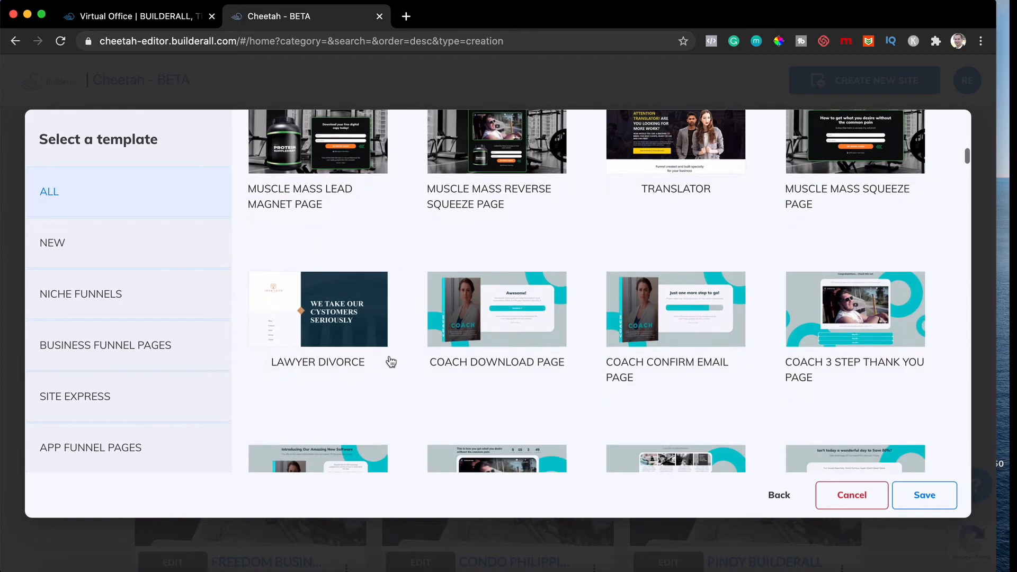
pyautogui.scroll(-1, 392, 362)
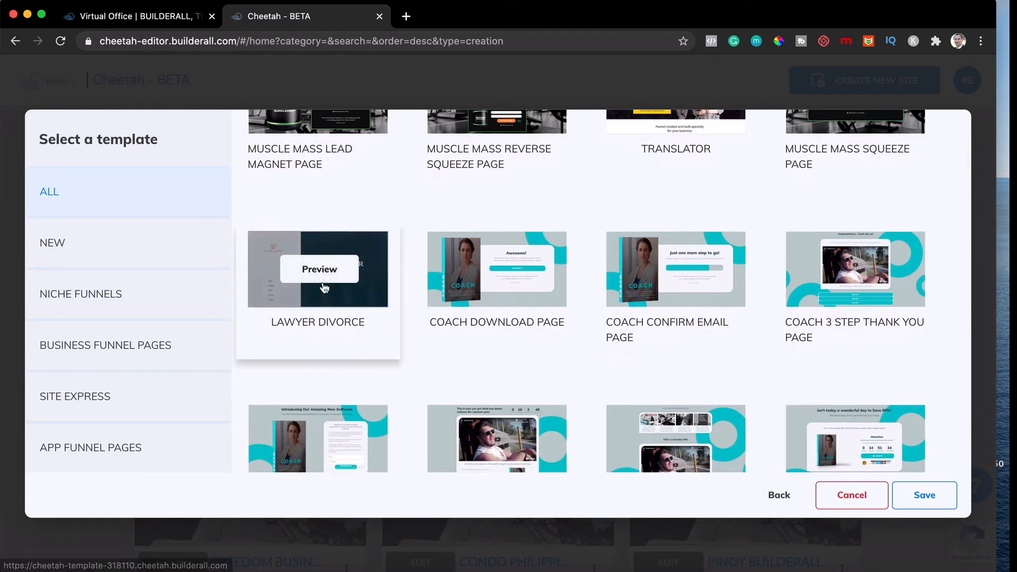
pyautogui.click(324, 277)
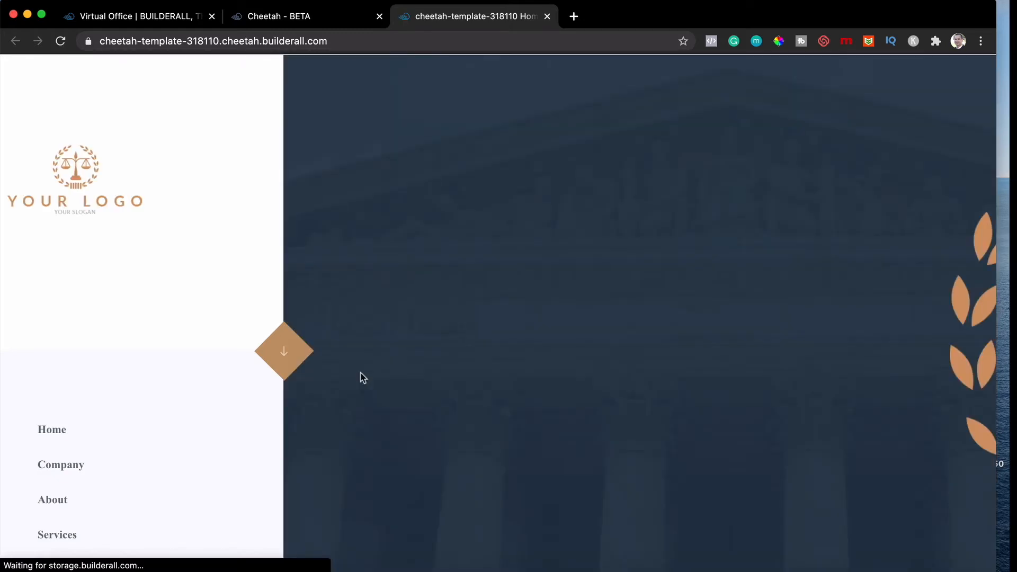
pyautogui.scroll(-20, 362, 377)
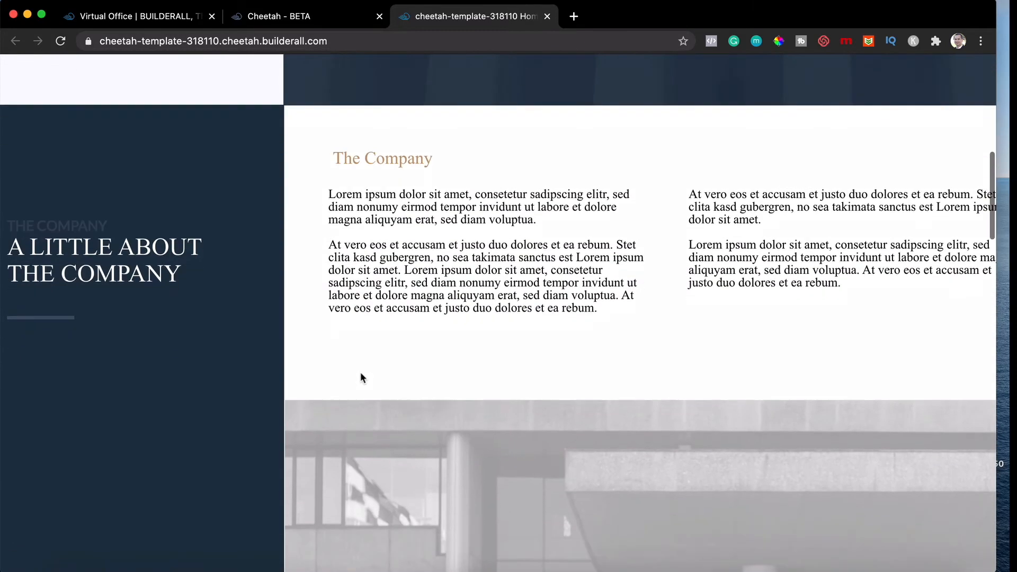
pyautogui.scroll(-15, 362, 377)
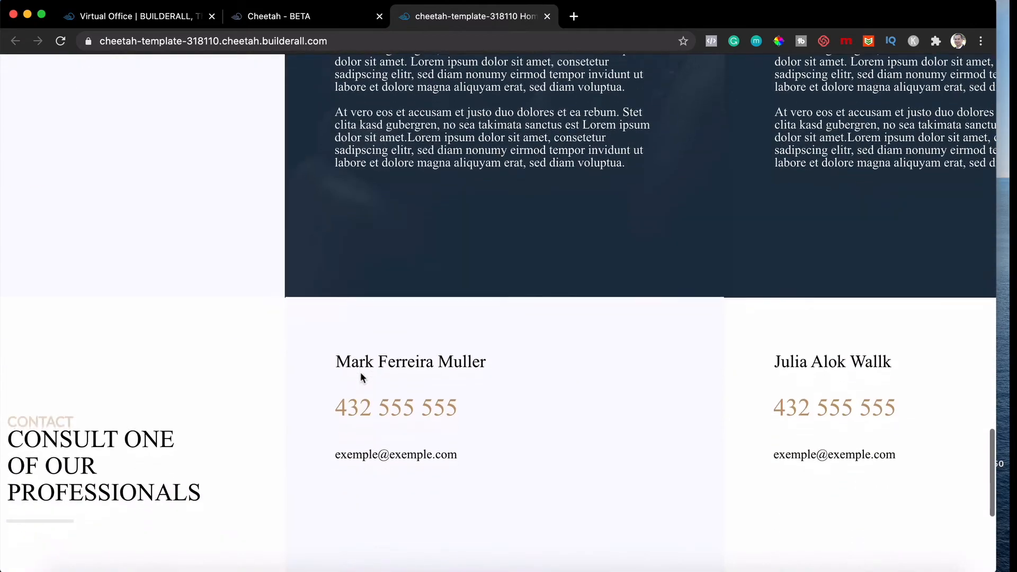
pyautogui.click(549, 18)
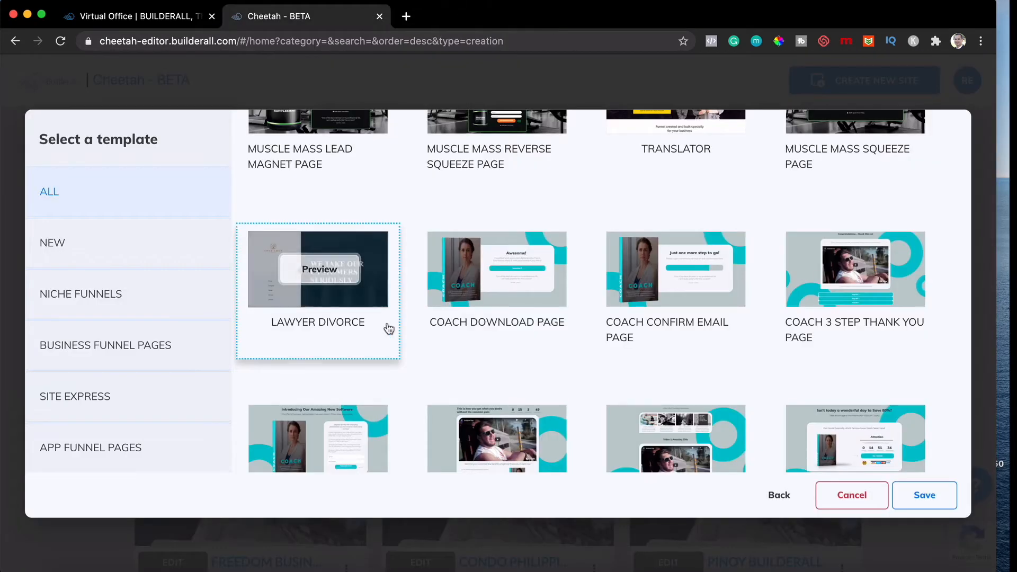
# Choose the Barber Shop template from the gallery and save the new site with it
pyautogui.scroll(-3, 387, 328)
pyautogui.scroll(-3, 389, 329)
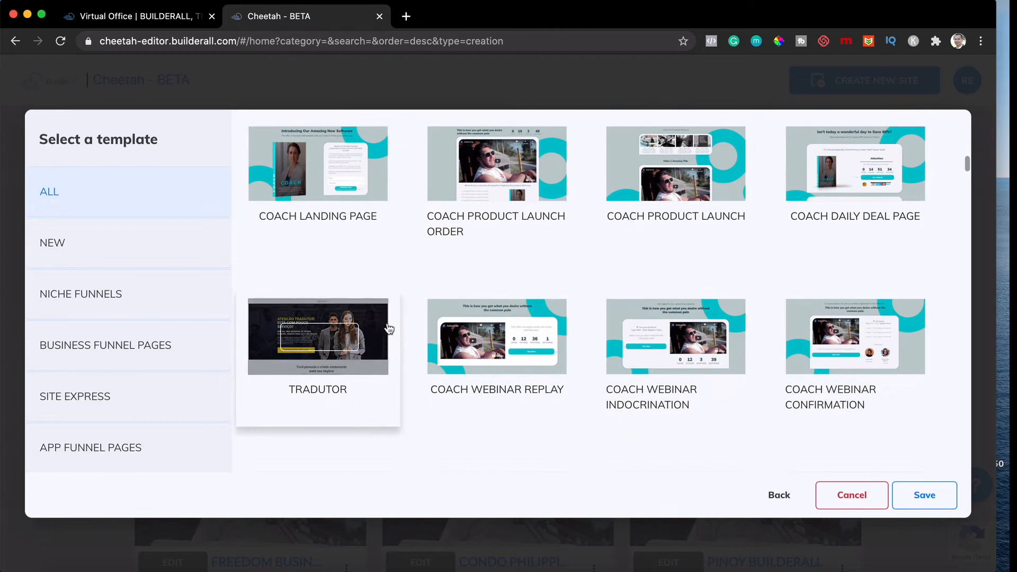
pyautogui.scroll(-6, 389, 329)
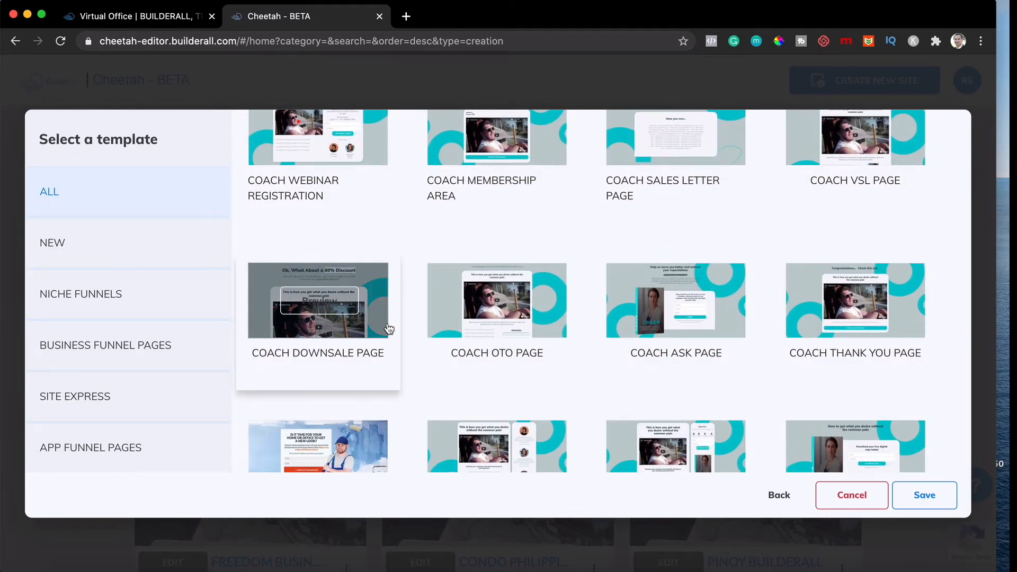
pyautogui.scroll(-5, 389, 330)
pyautogui.scroll(-3, 389, 329)
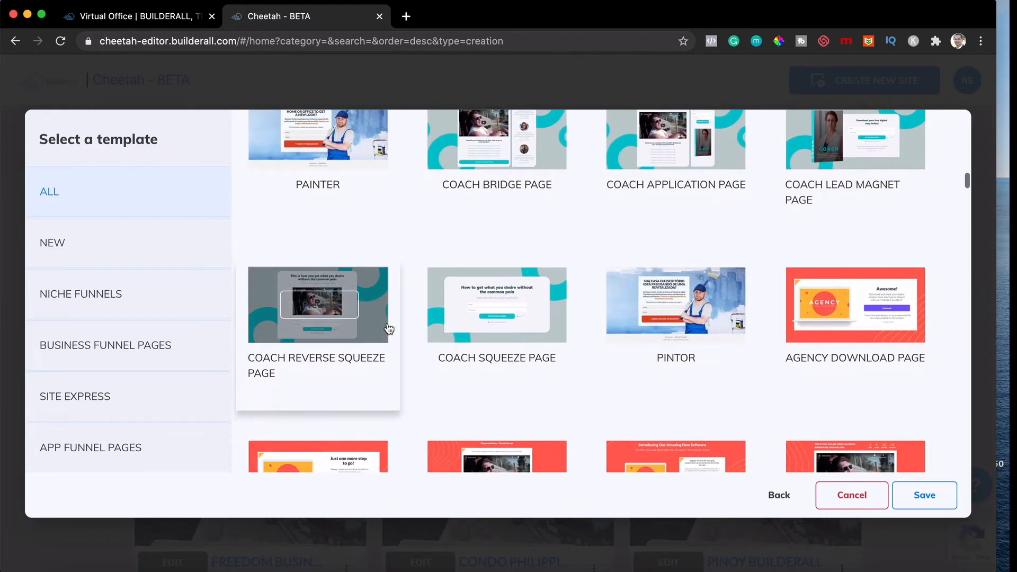
pyautogui.scroll(-8, 389, 329)
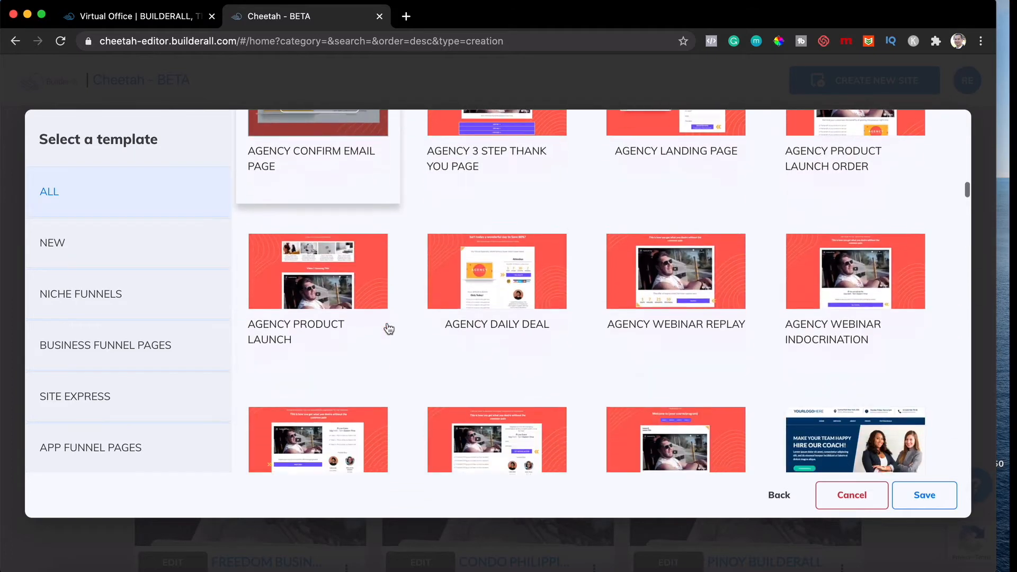
pyautogui.scroll(-10, 389, 329)
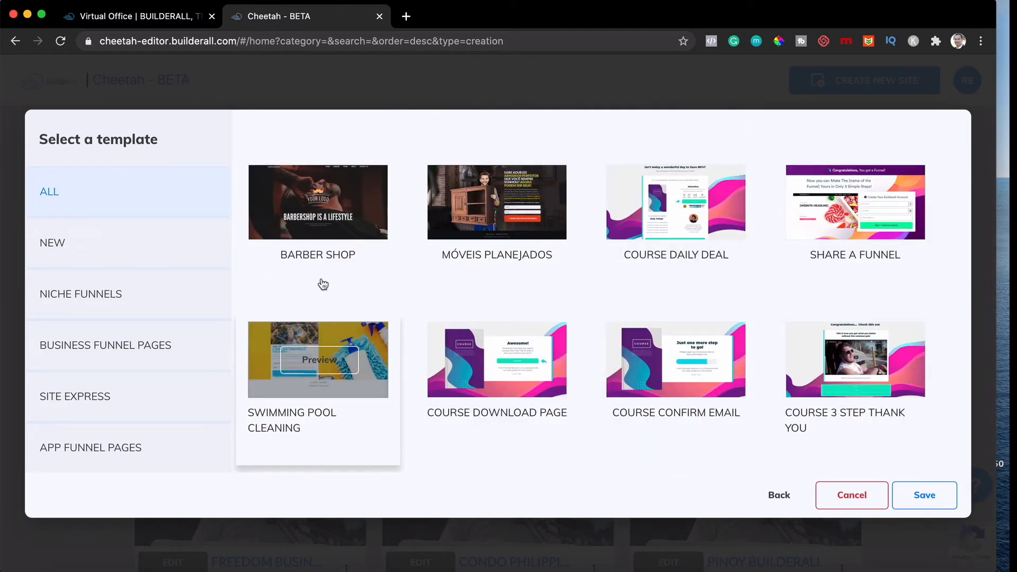
pyautogui.click(338, 229)
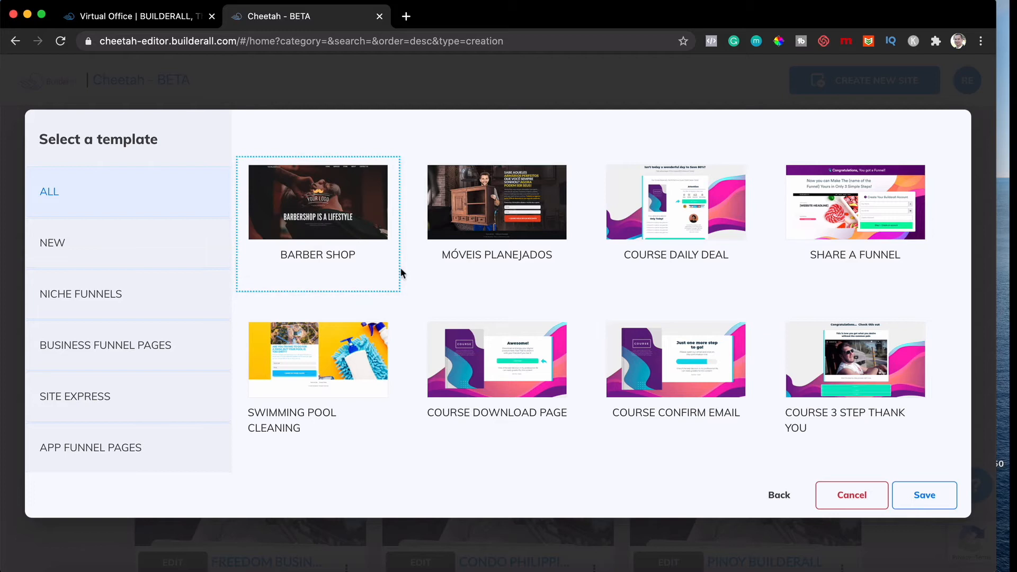
pyautogui.click(922, 496)
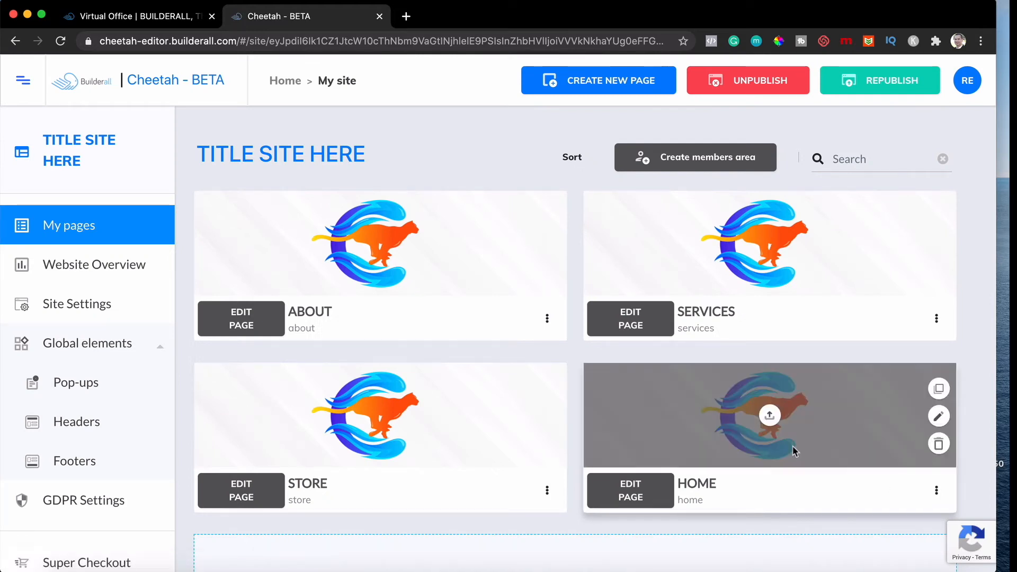
# Open the site's Home page for editing and display the panels available to add
pyautogui.moveTo(696, 437)
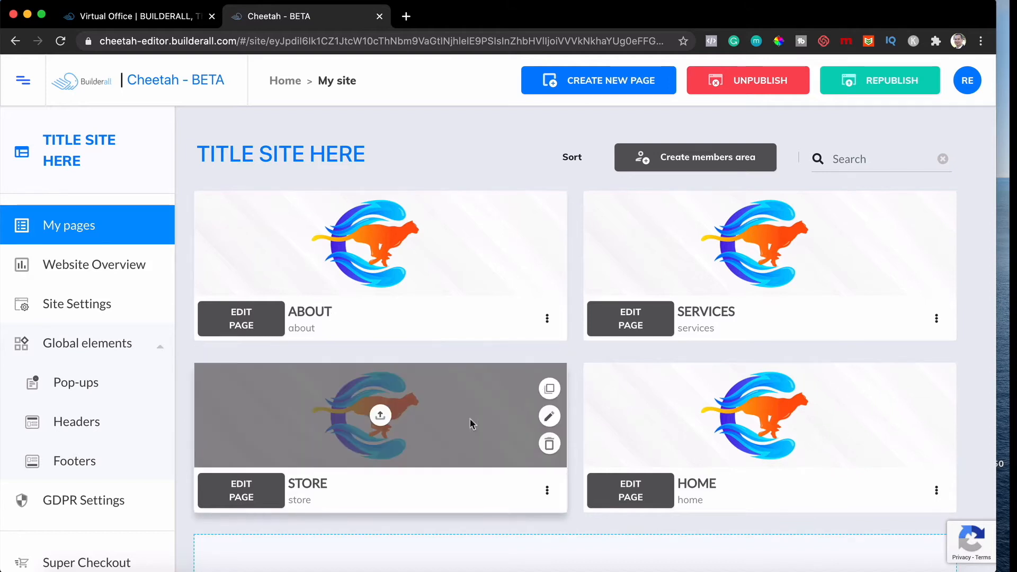
pyautogui.moveTo(297, 286)
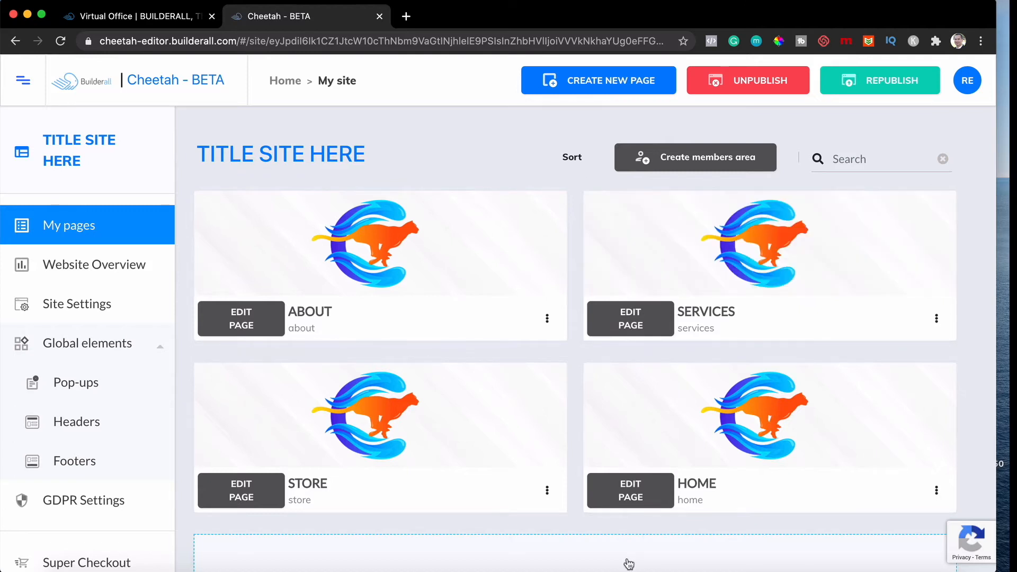
pyautogui.click(646, 497)
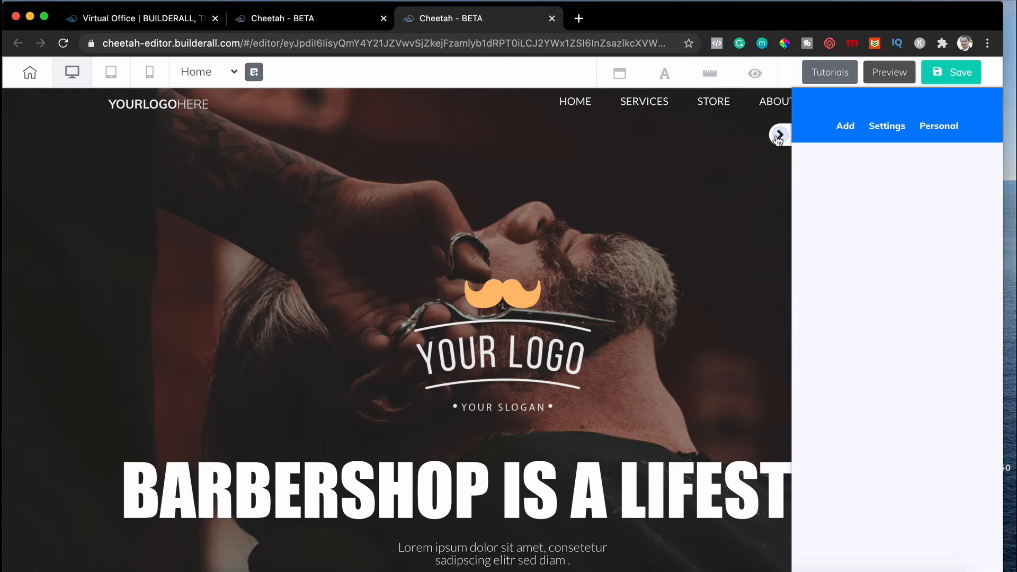
pyautogui.click(847, 130)
pyautogui.click(848, 169)
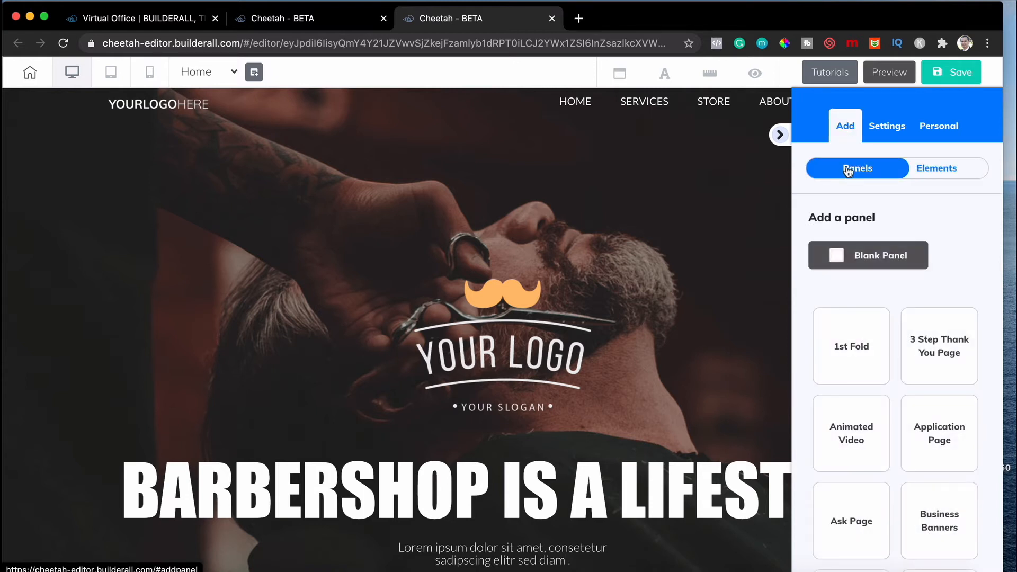
# Browse the panel categories and examine the designs in the 1st Fold category, returning to the category list when finished
pyautogui.scroll(-3, 871, 324)
pyautogui.scroll(-8, 871, 324)
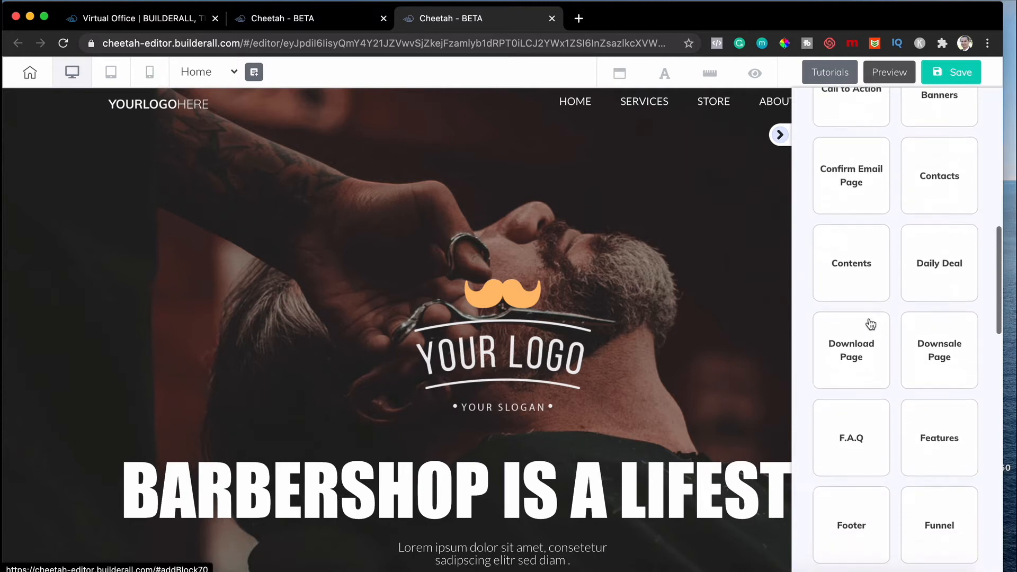
pyautogui.scroll(10, 871, 324)
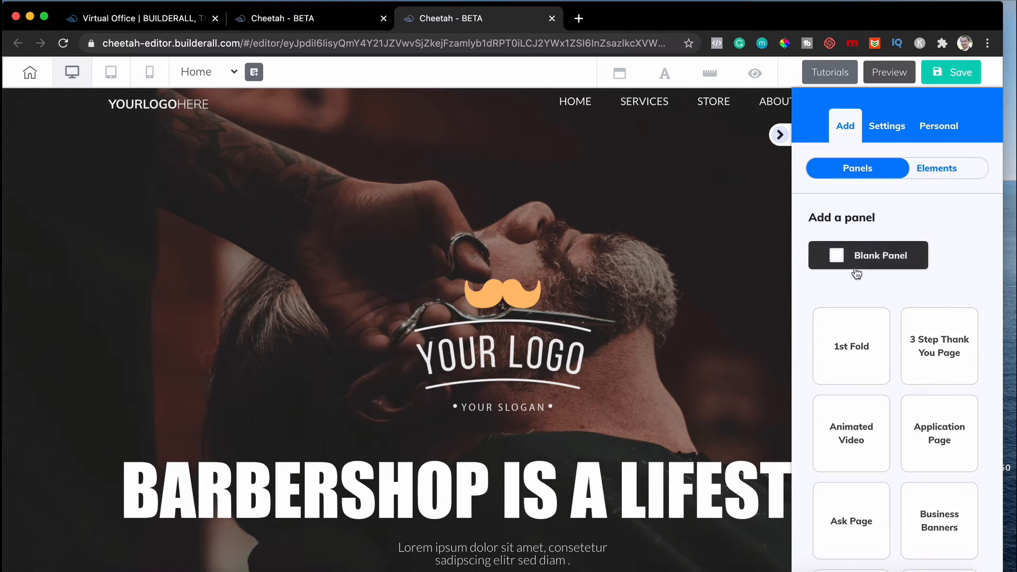
pyautogui.click(853, 347)
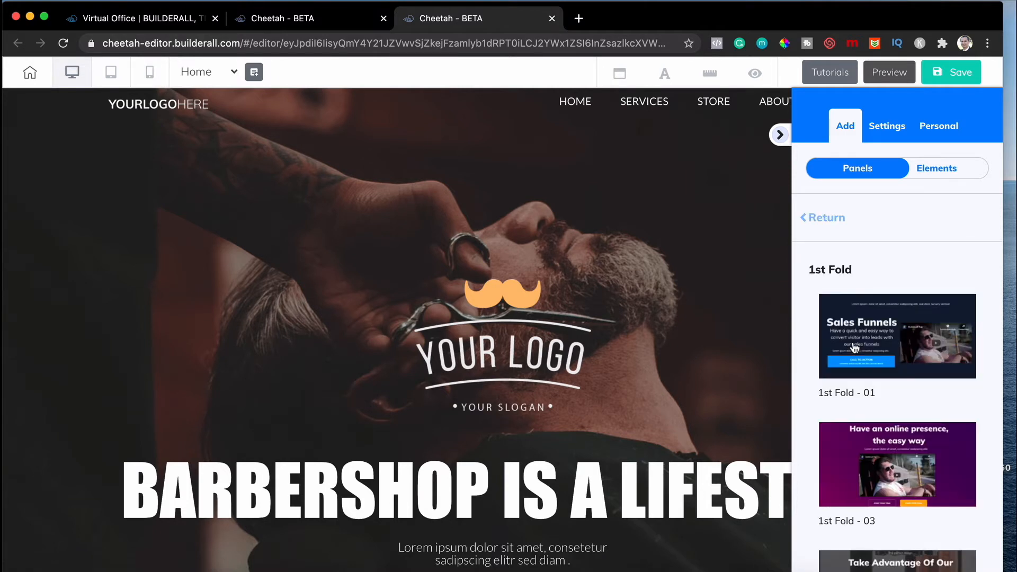
pyautogui.scroll(-5, 855, 347)
pyautogui.scroll(-10, 854, 347)
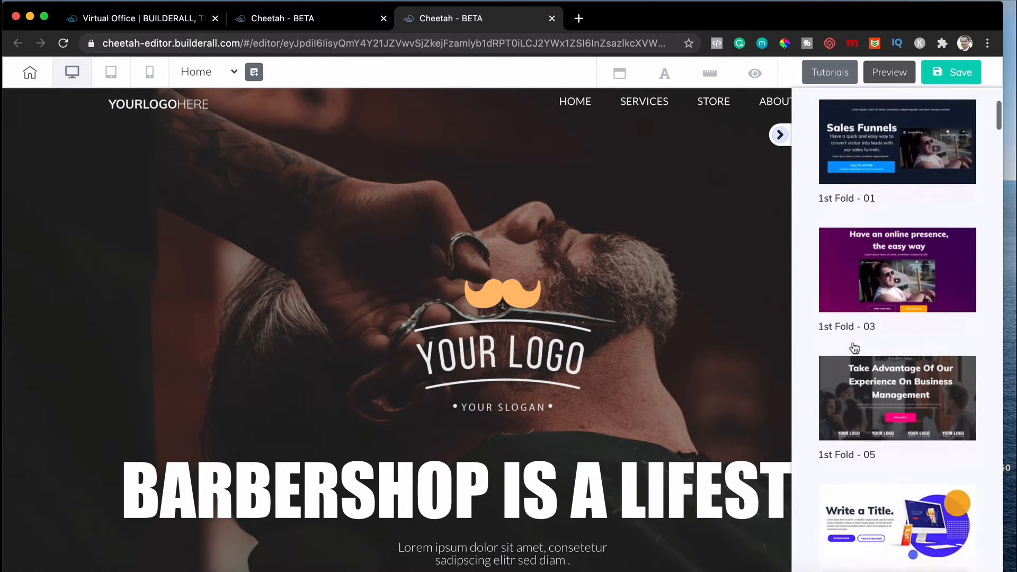
pyautogui.scroll(-1, 854, 347)
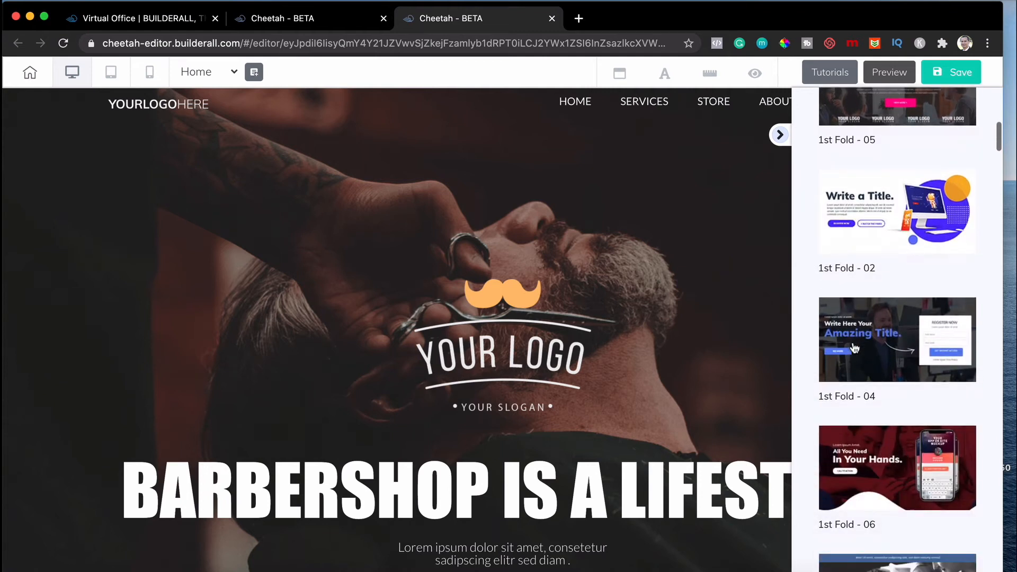
pyautogui.scroll(15, 854, 348)
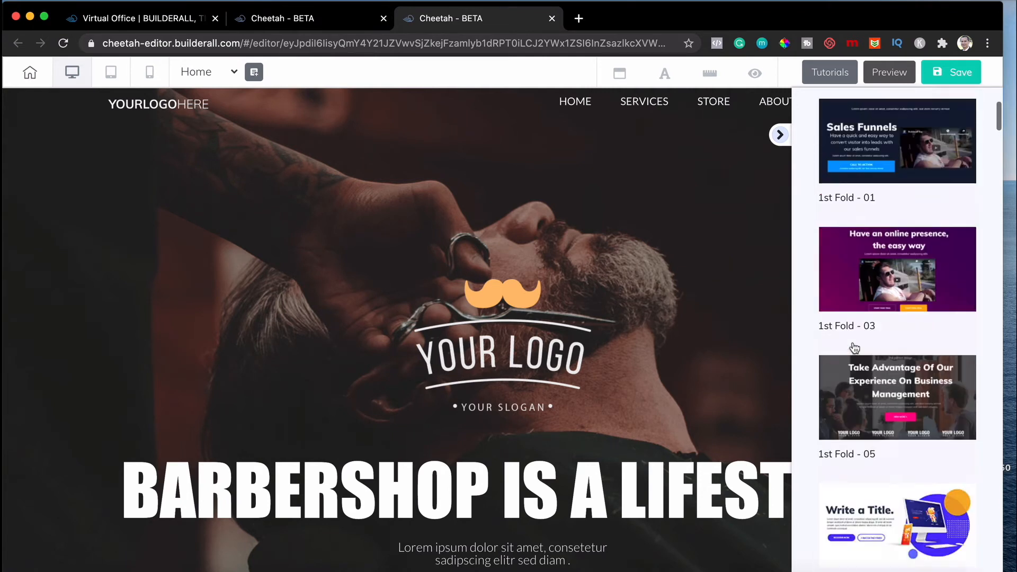
pyautogui.click(831, 221)
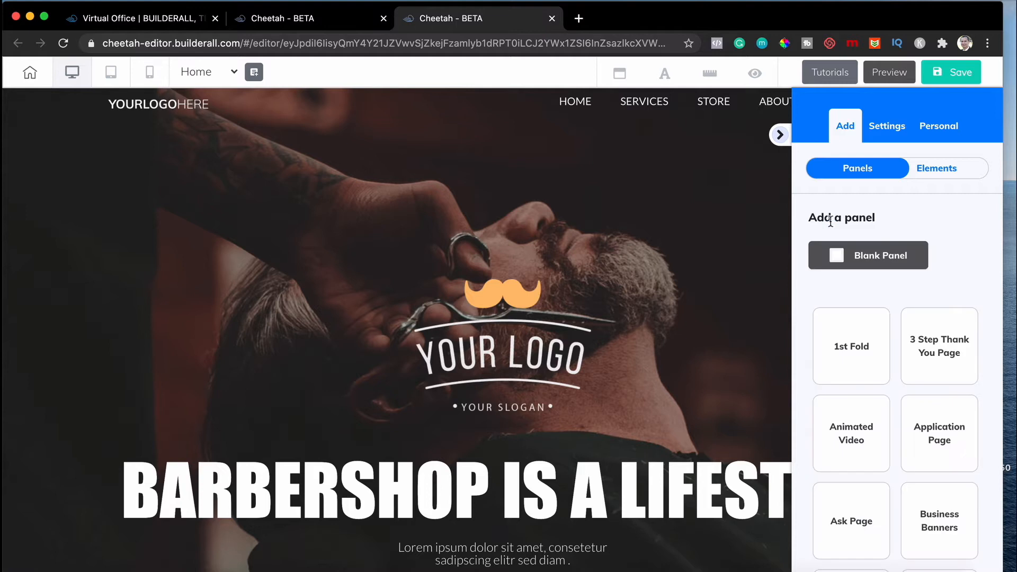
# Look through the Animated Video panel designs and return to the list of panel categories
pyautogui.click(850, 434)
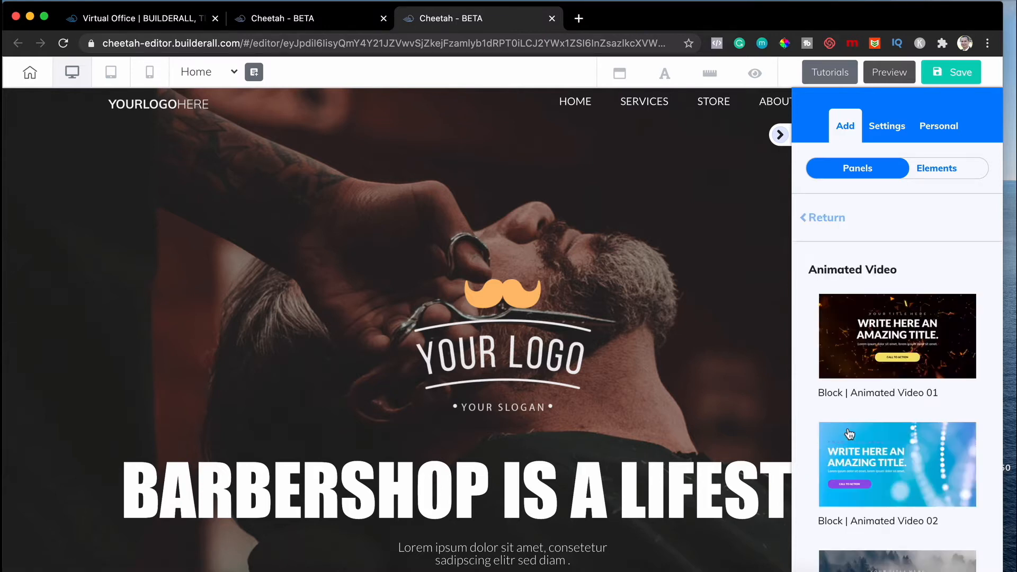
pyautogui.scroll(-3, 850, 434)
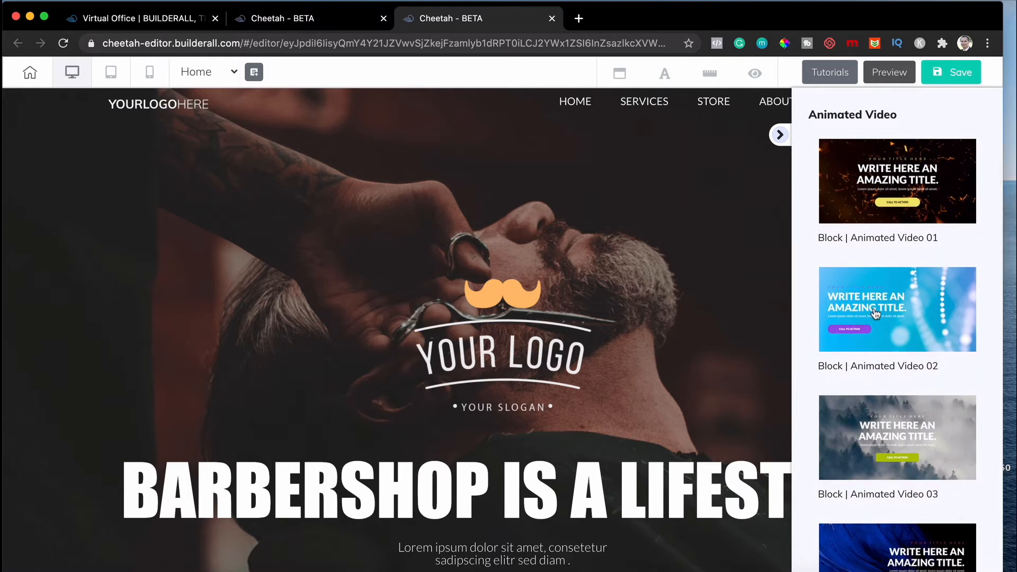
pyautogui.scroll(3, 877, 217)
pyautogui.click(813, 219)
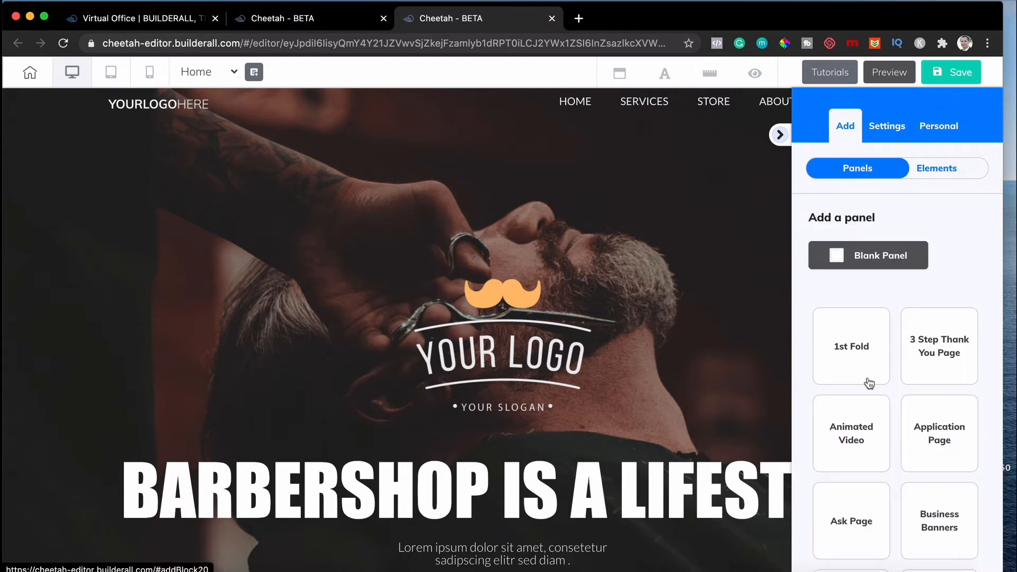
pyautogui.scroll(-1, 869, 466)
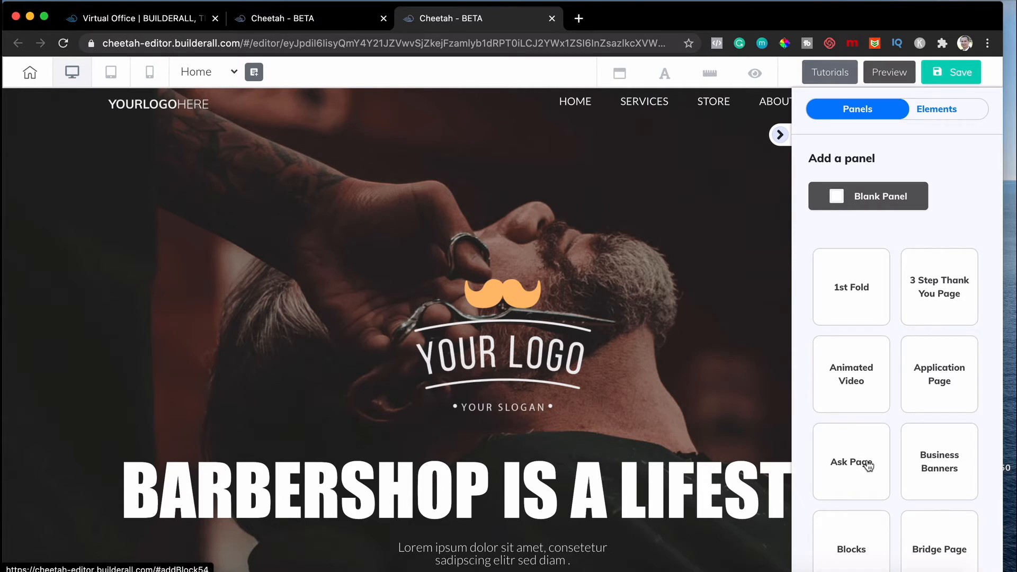
pyautogui.scroll(1, 868, 465)
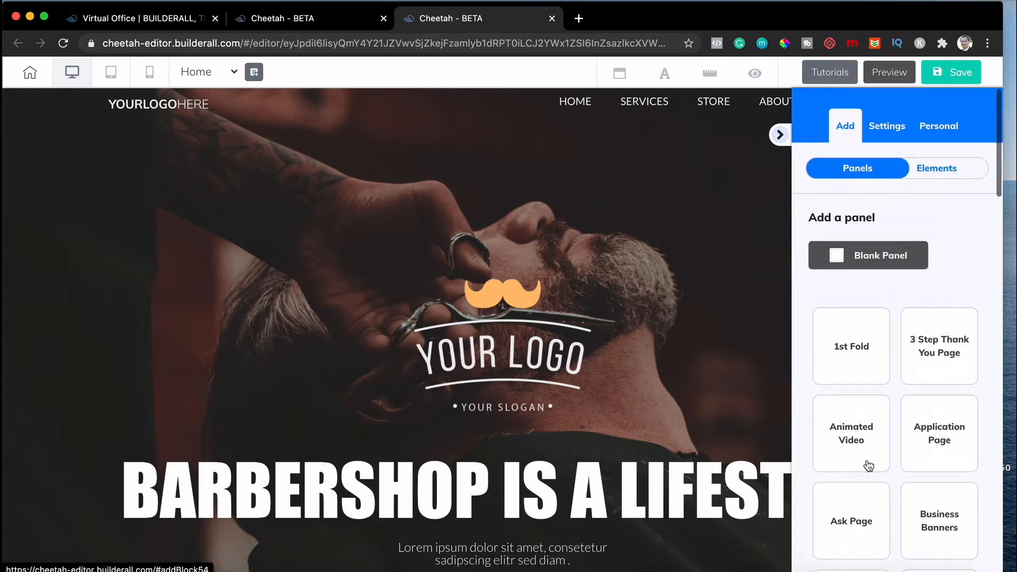
# Switch to the elements that can be added, view the Texts styles, and browse the remaining element types
pyautogui.click(938, 172)
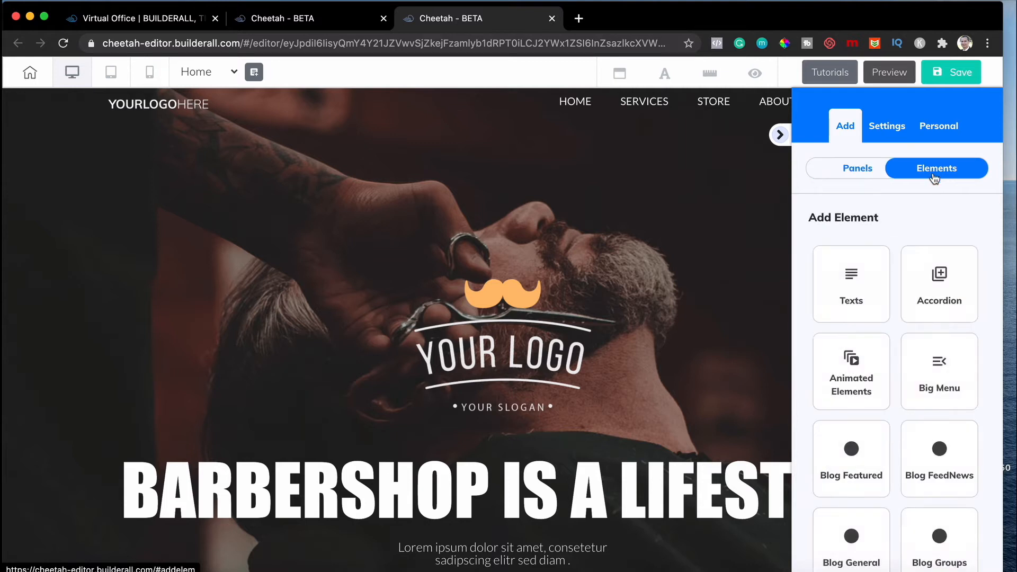
pyautogui.click(852, 276)
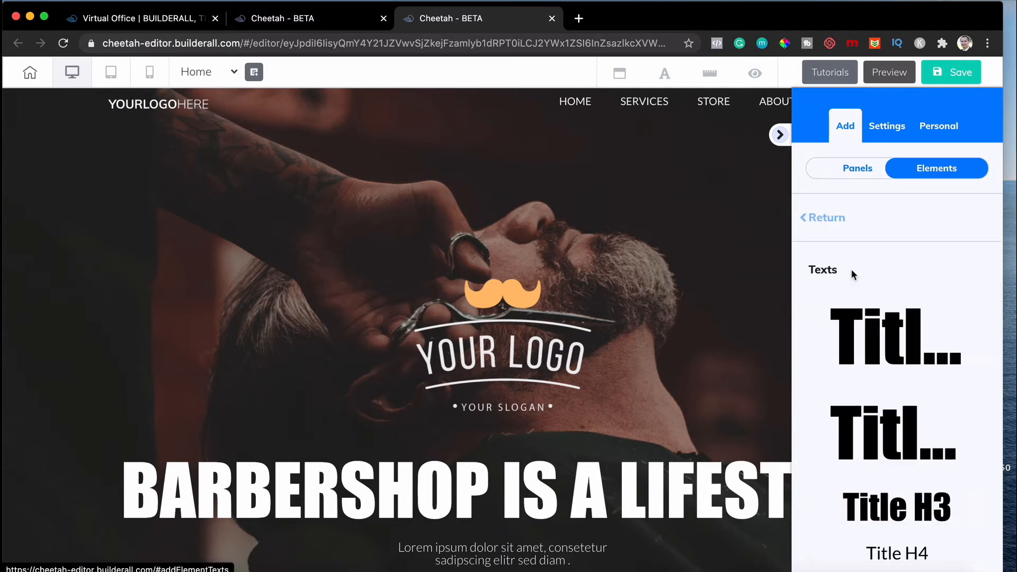
pyautogui.scroll(-2, 894, 395)
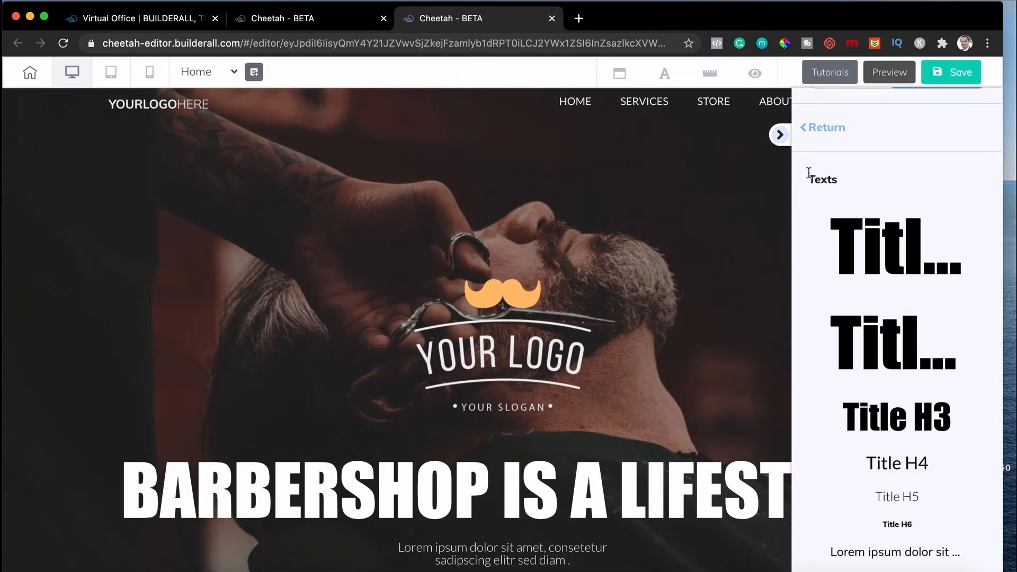
pyautogui.click(825, 129)
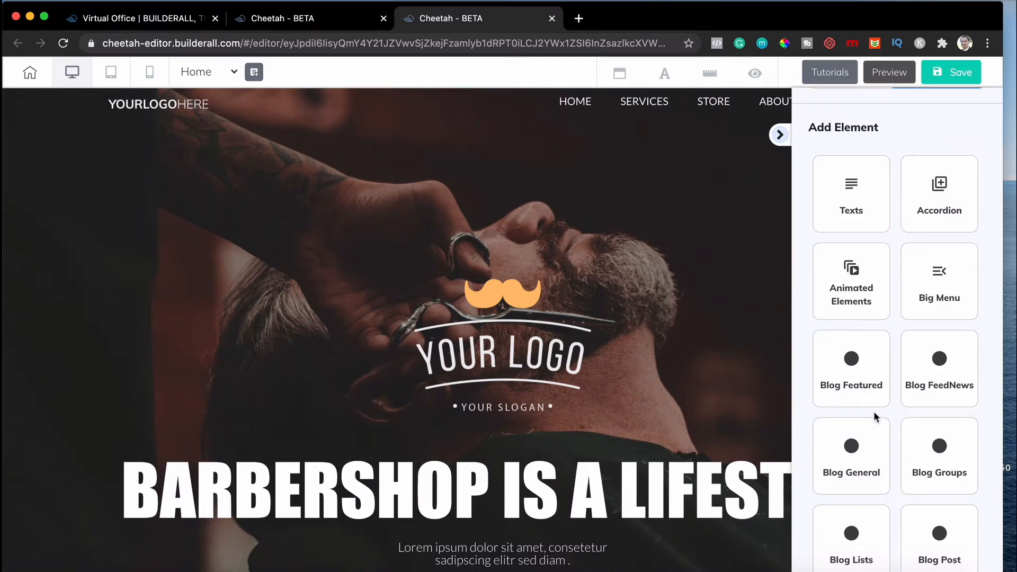
pyautogui.scroll(-5, 874, 417)
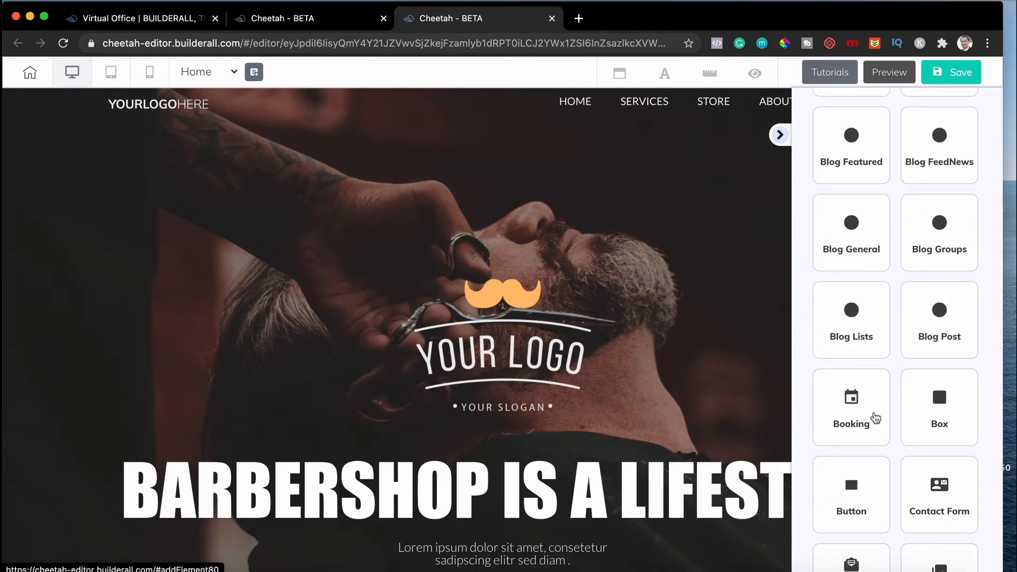
pyautogui.scroll(-6, 875, 418)
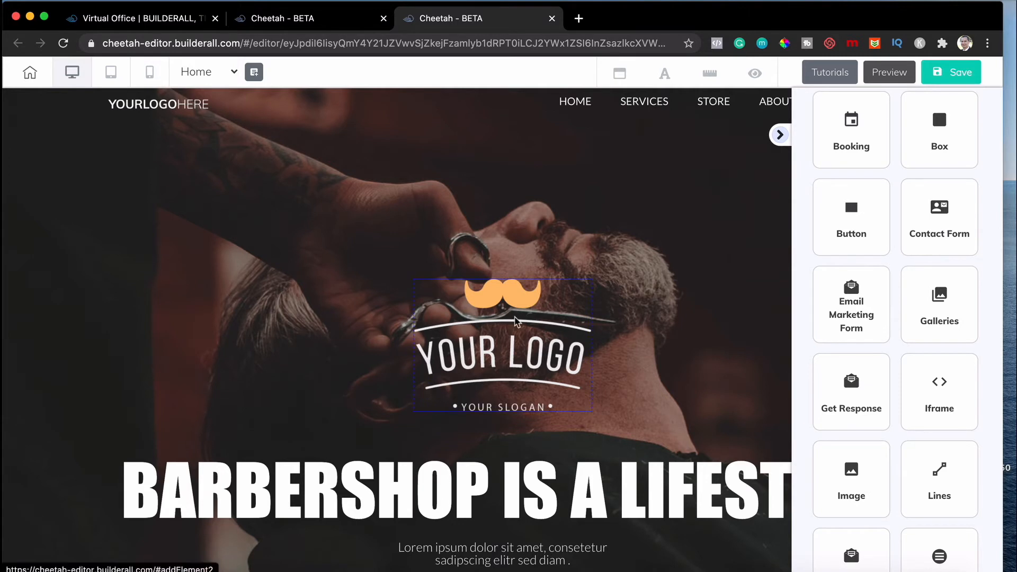
# Shift the centre logo image slightly up and the header logo slightly down, and collapse the sidebar
pyautogui.moveTo(513, 325)
pyautogui.mouseDown()
pyautogui.moveTo(488, 249)
pyautogui.moveTo(508, 312)
pyautogui.mouseUp()
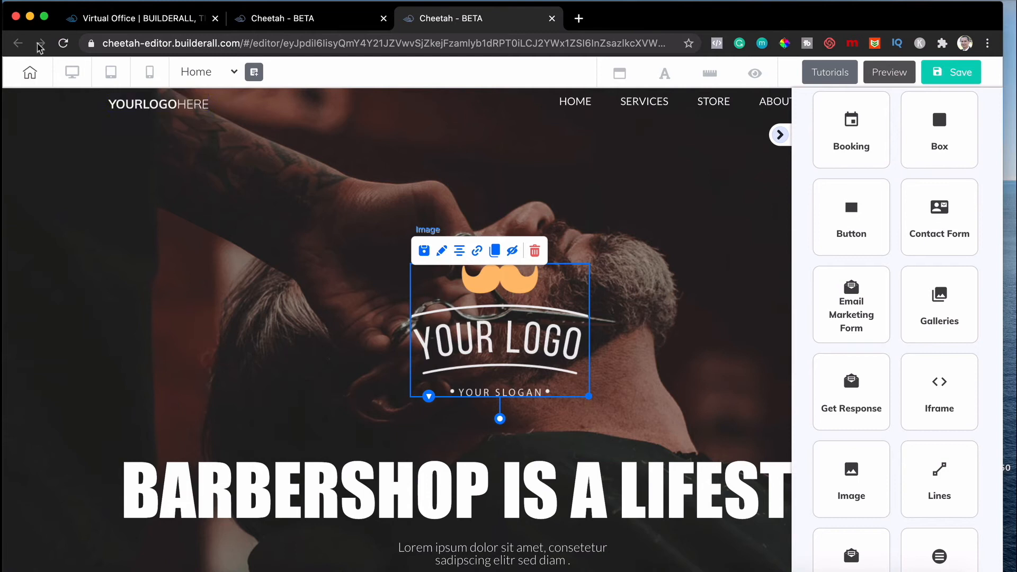
pyautogui.click(136, 102)
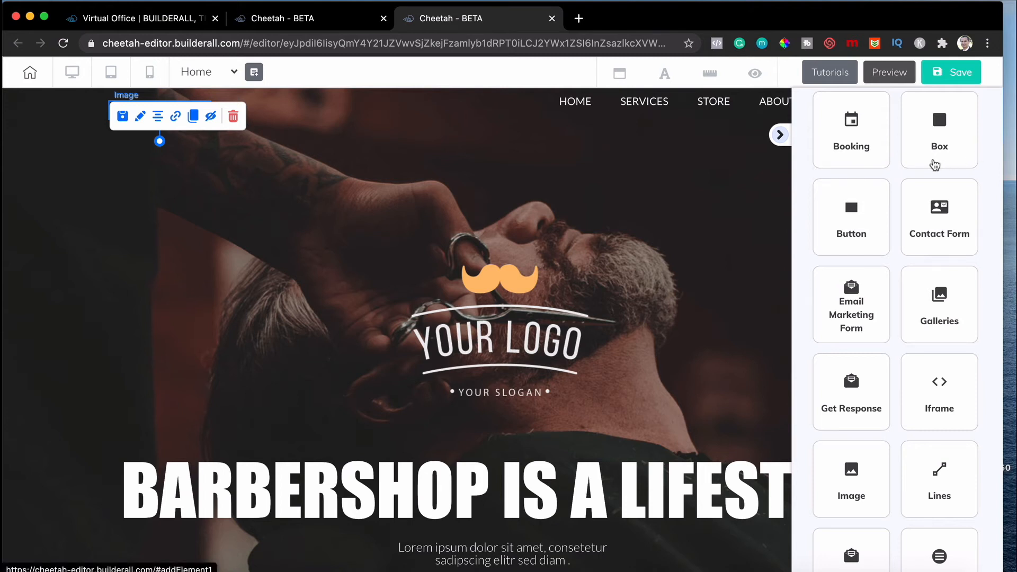
pyautogui.scroll(10, 935, 165)
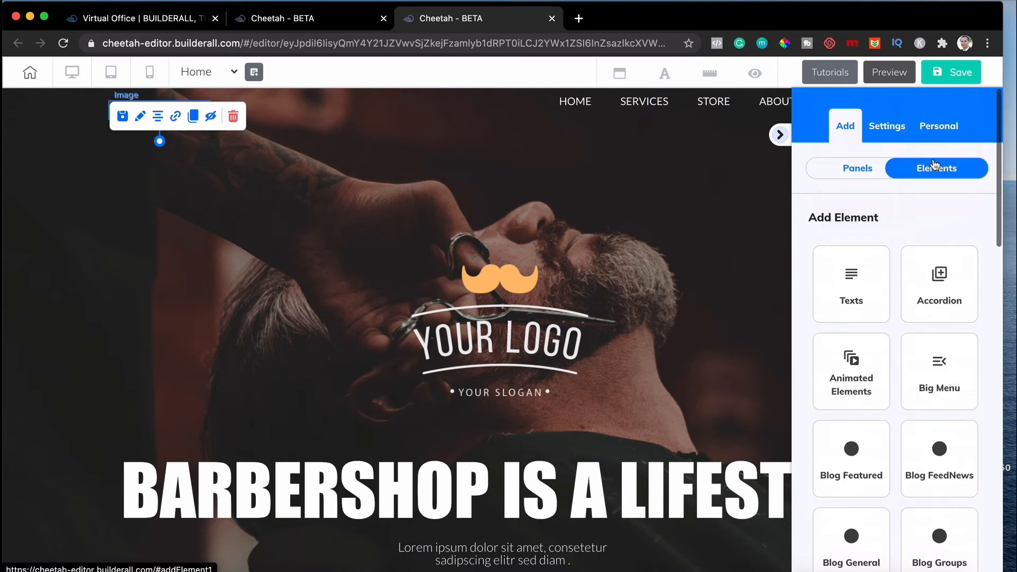
pyautogui.click(780, 135)
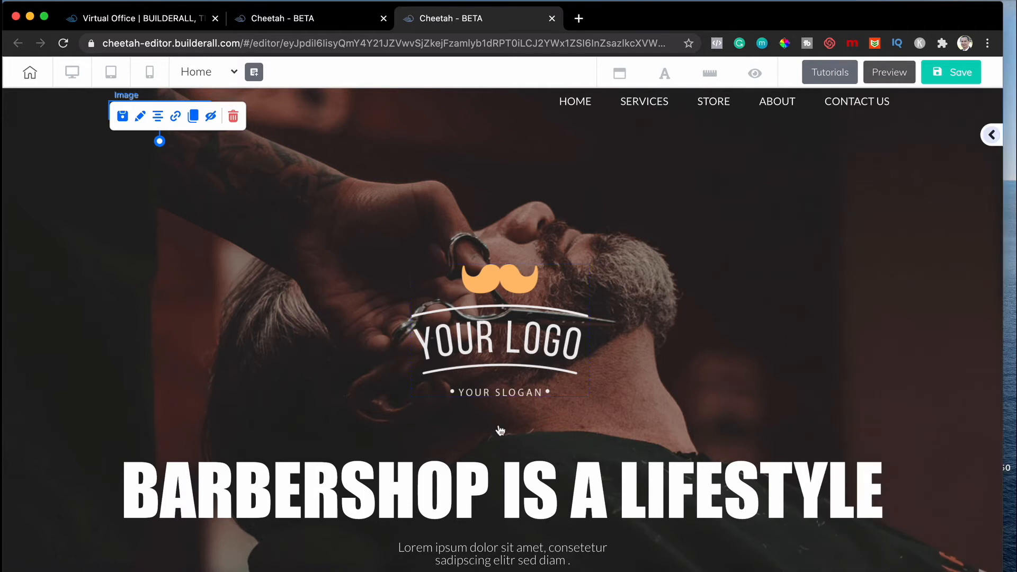
# Change the main heading on the barber image to read "REYNOLD BARBERSHOP IS A LIFESTYLE"
pyautogui.scroll(-5, 500, 430)
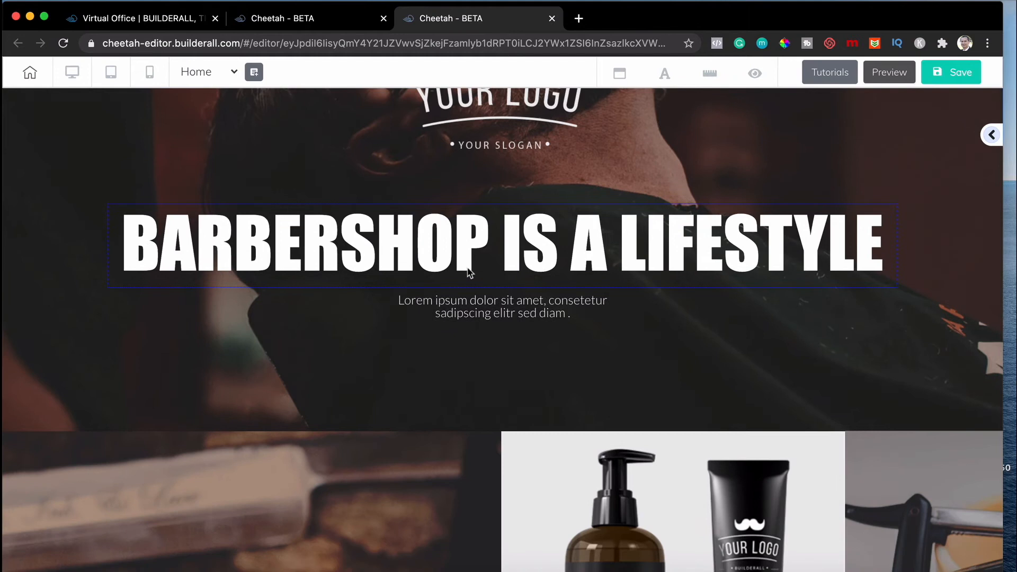
pyautogui.click(404, 261)
pyautogui.click(342, 253)
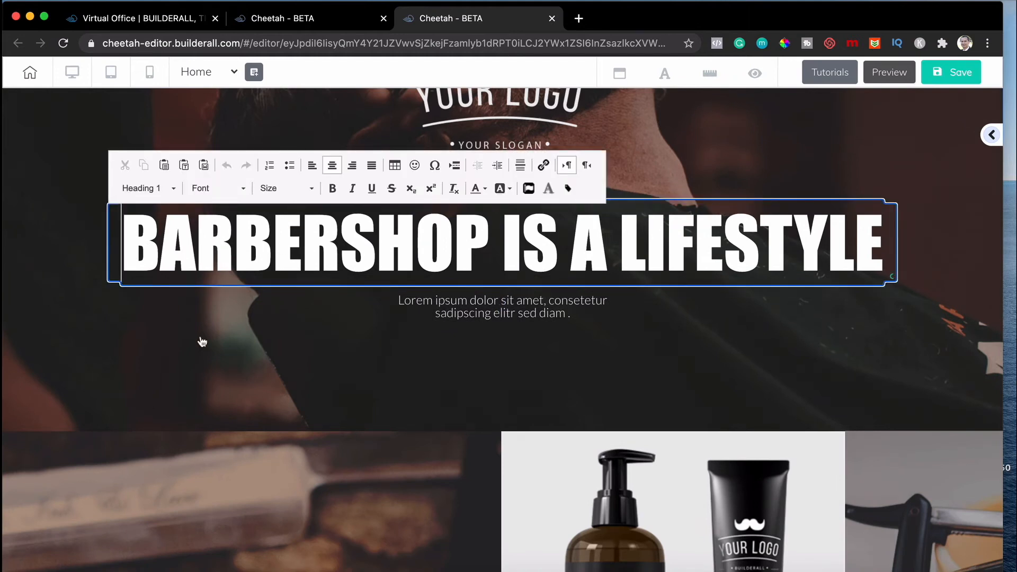
pyautogui.click(124, 256)
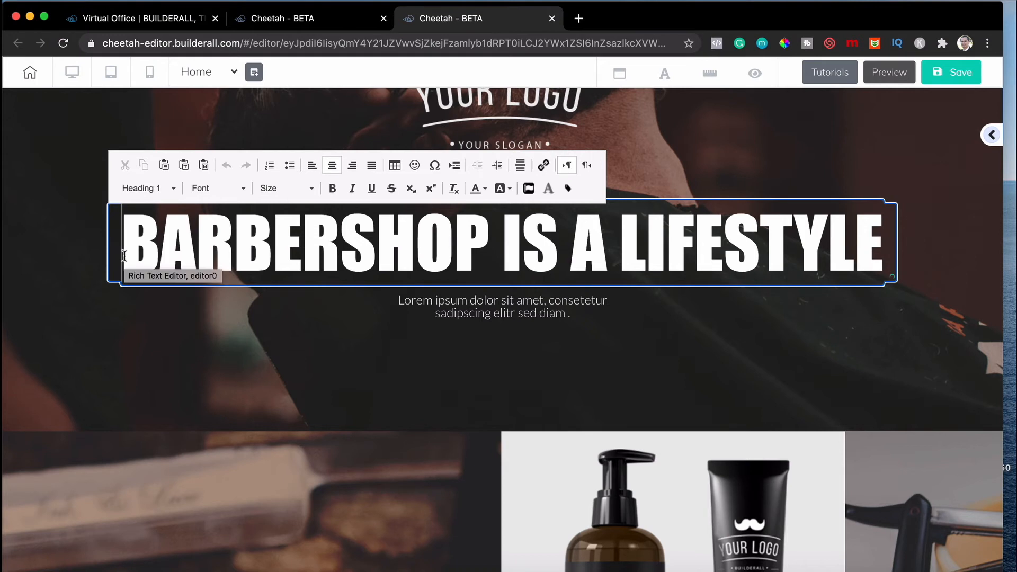
pyautogui.write('REYNOL')
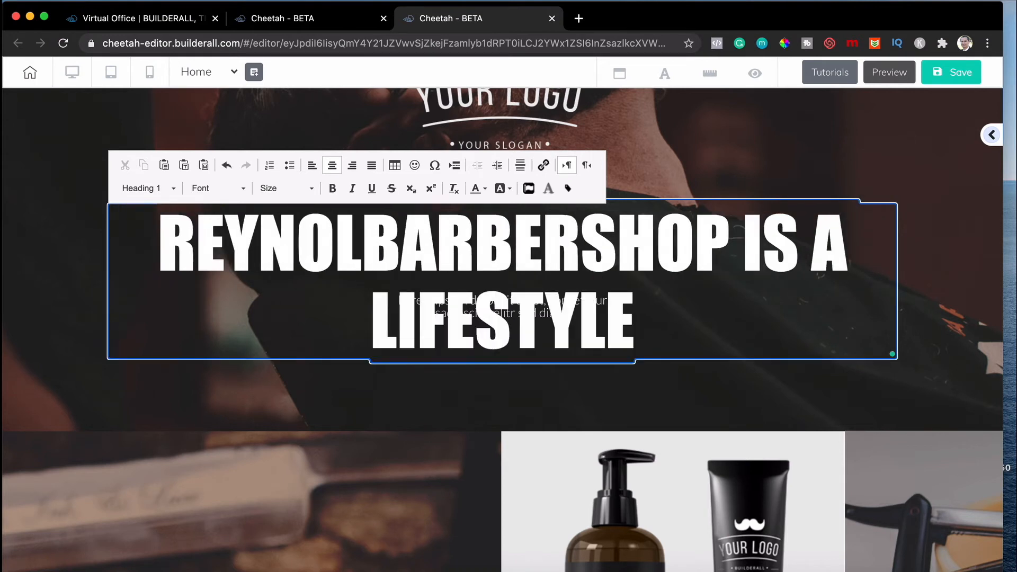
pyautogui.write('D')
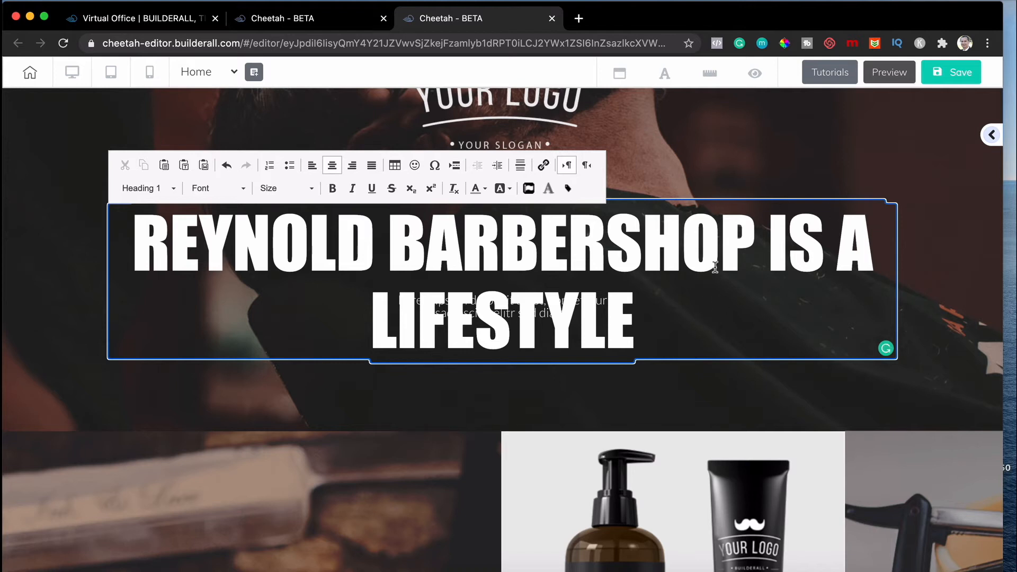
pyautogui.click(712, 394)
# Move the main heading up towards the slogan and the Lorem ipsum text down below the heading
pyautogui.moveTo(677, 247); pyautogui.dragTo(674, 203)
pyautogui.moveTo(552, 321); pyautogui.dragTo(553, 377)
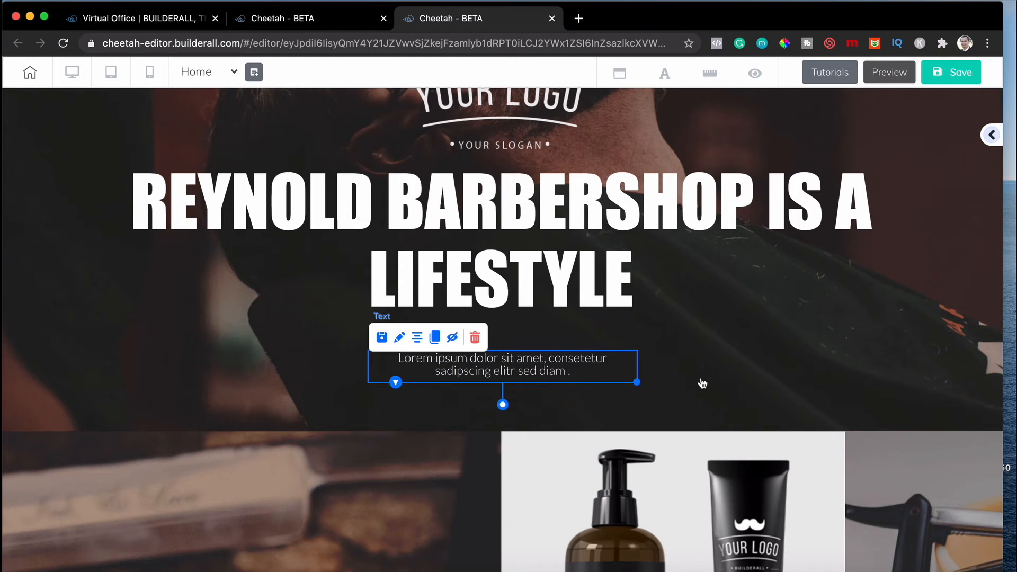
pyautogui.click(702, 383)
# Review the page's sections from the hero through the product offers to the Book a Time form, and select that form's panel
pyautogui.scroll(4, 703, 383)
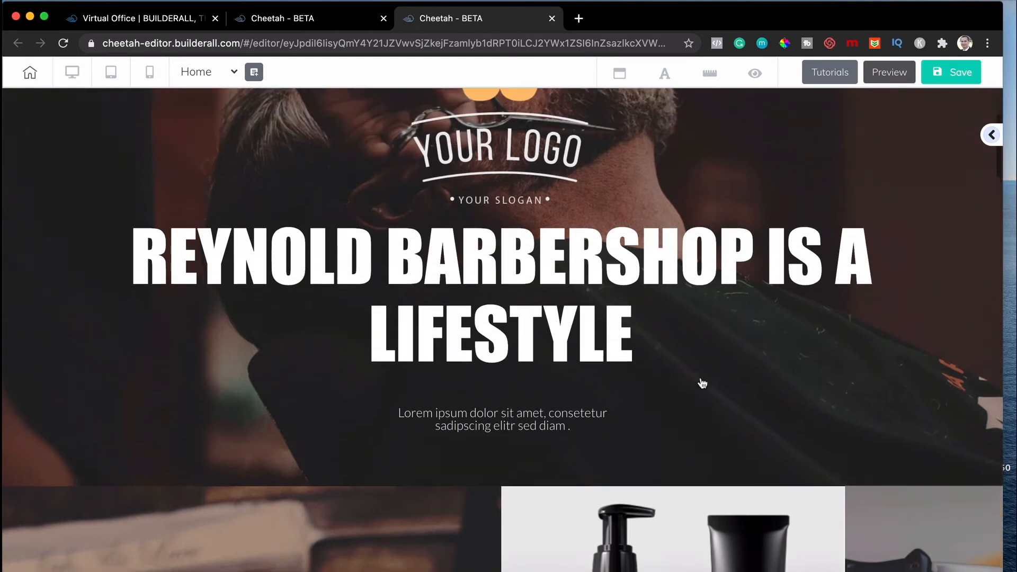
pyautogui.scroll(-8, 701, 379)
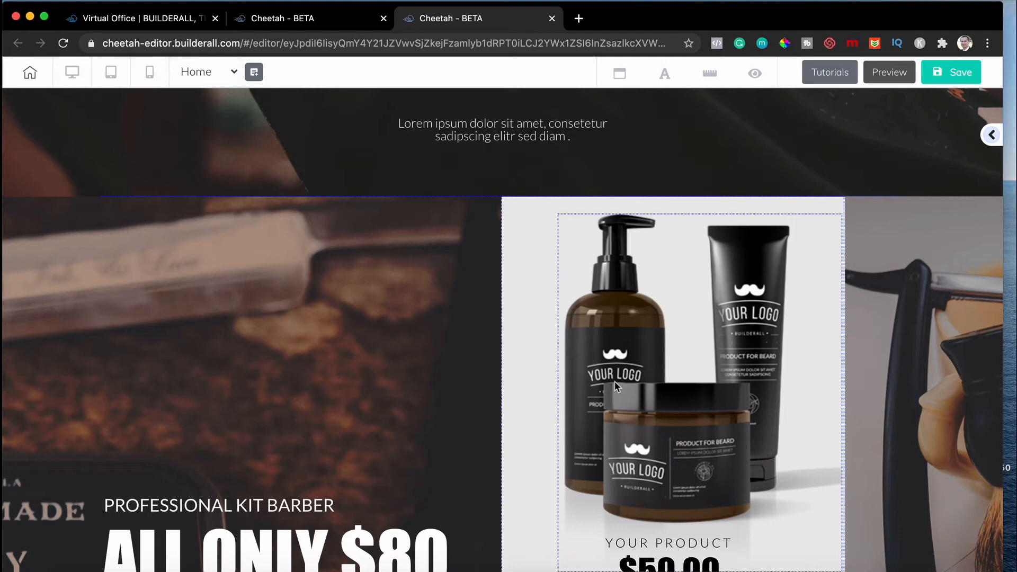
pyautogui.scroll(-3, 614, 385)
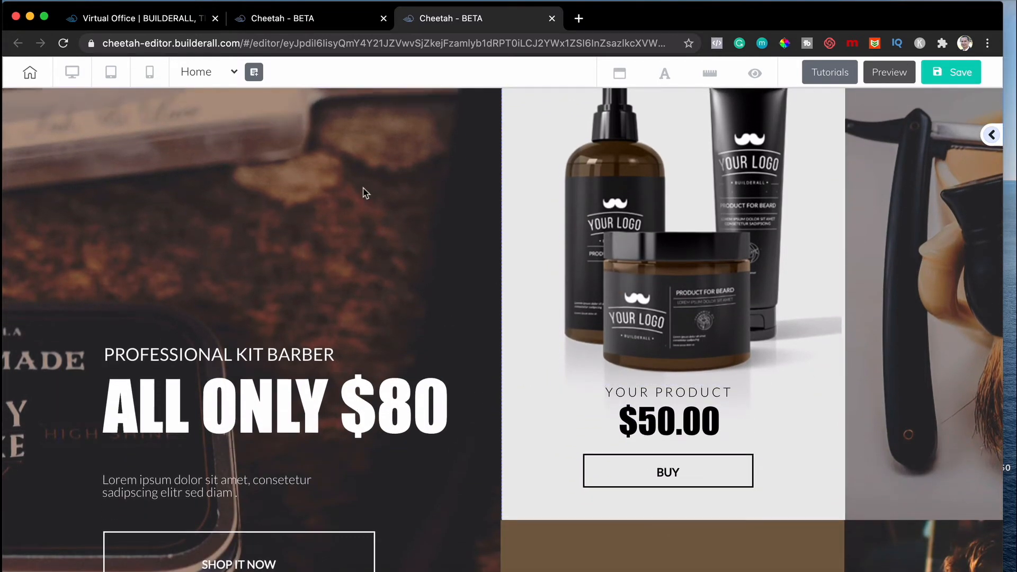
pyautogui.scroll(10, 363, 192)
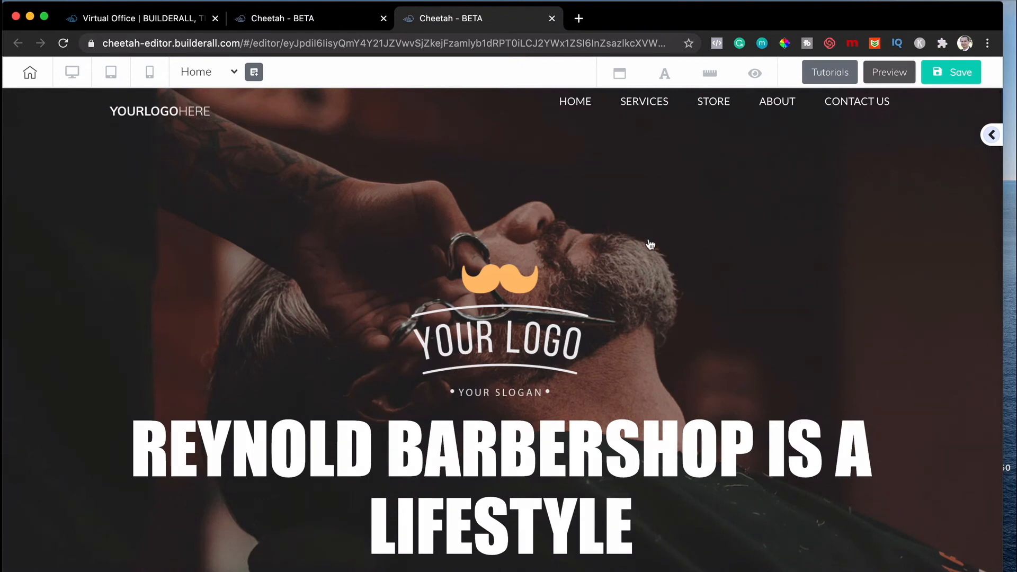
pyautogui.scroll(-10, 506, 240)
pyautogui.scroll(-15, 508, 239)
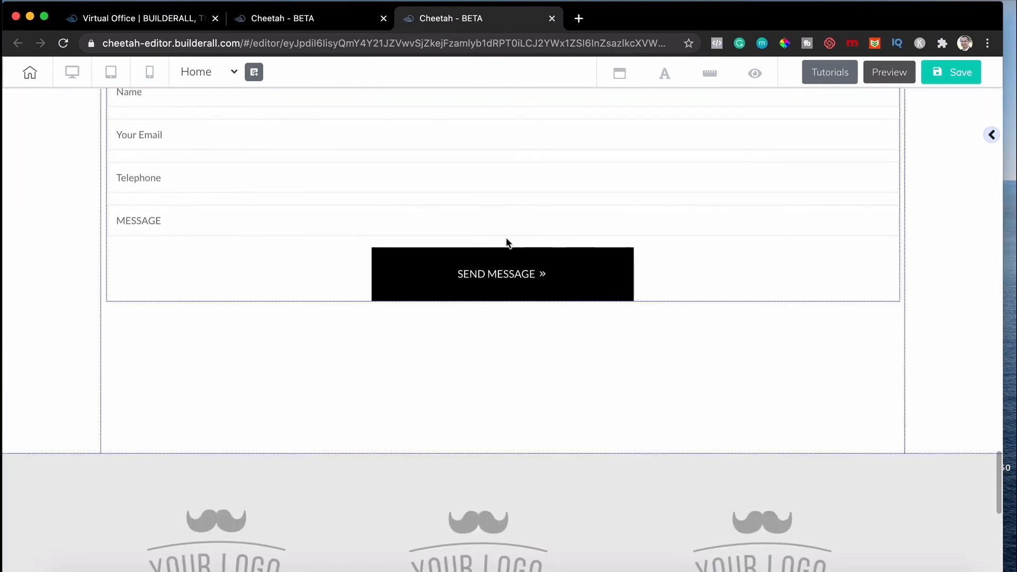
pyautogui.scroll(5, 45, 334)
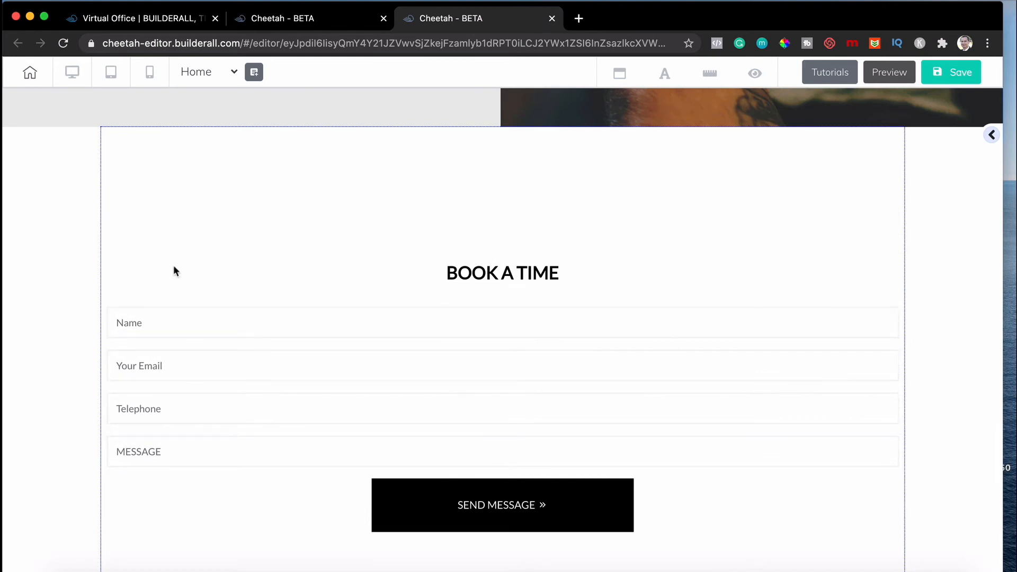
pyautogui.click(53, 177)
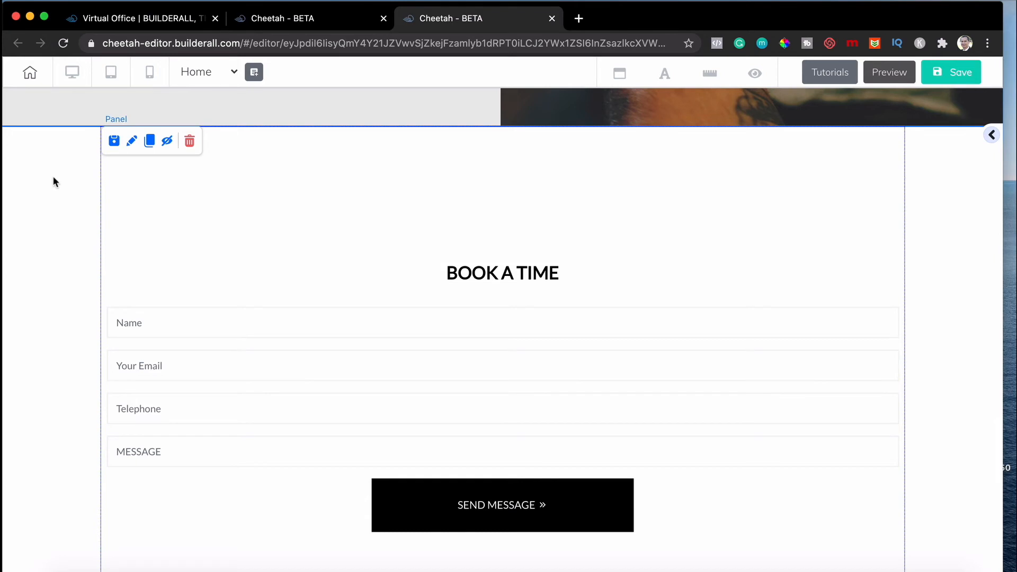
# Set the solid background color of the Book a Time panel to a dusty red
pyautogui.click(133, 144)
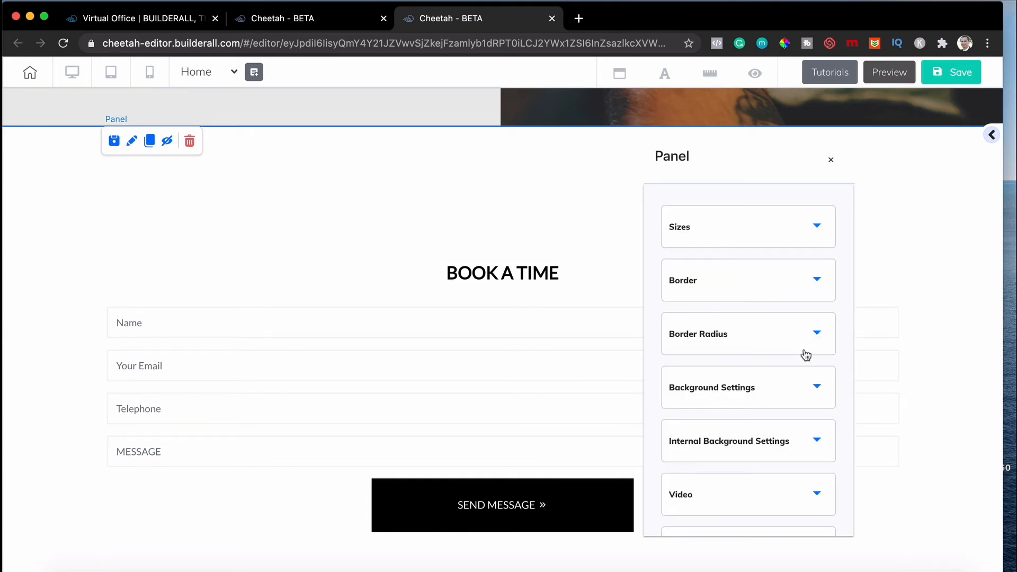
pyautogui.click(821, 397)
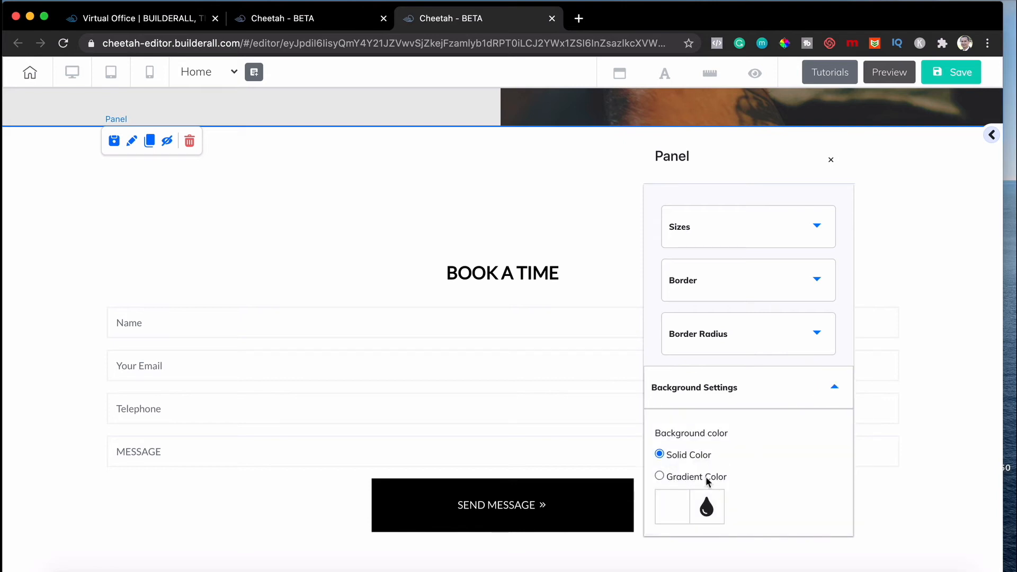
pyautogui.click(678, 513)
pyautogui.click(706, 509)
pyautogui.scroll(-3, 705, 512)
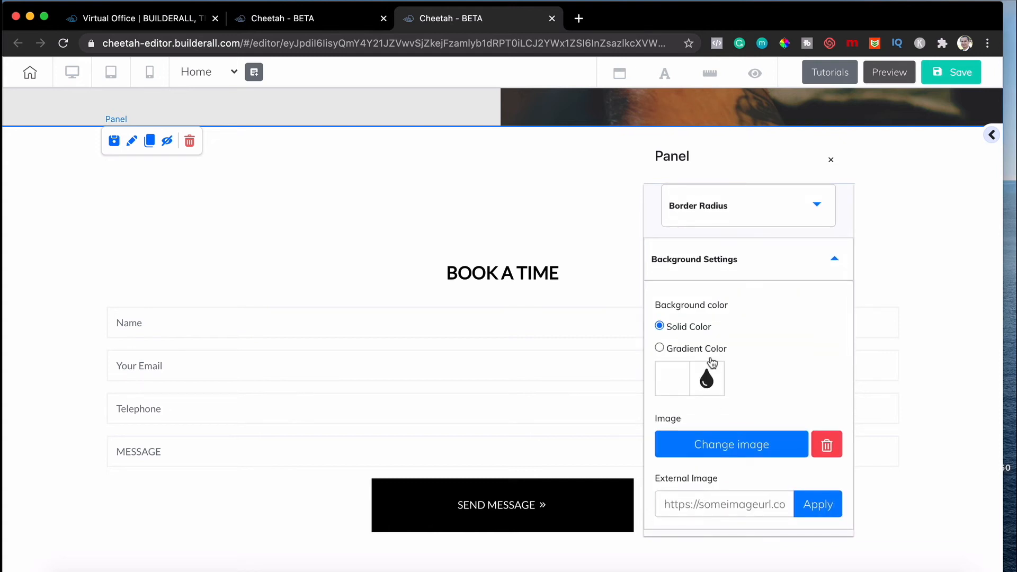
pyautogui.click(705, 387)
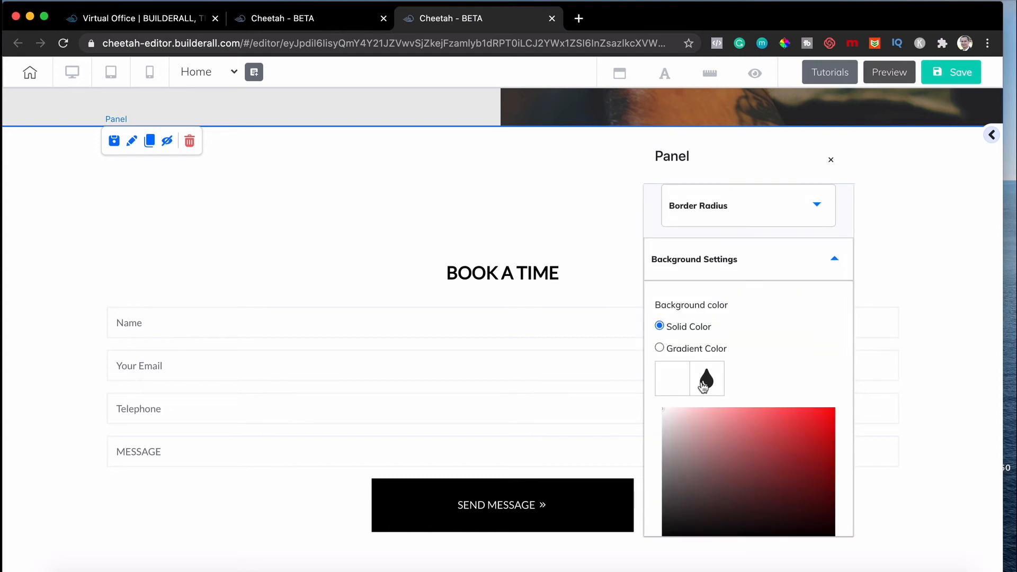
pyautogui.click(715, 456)
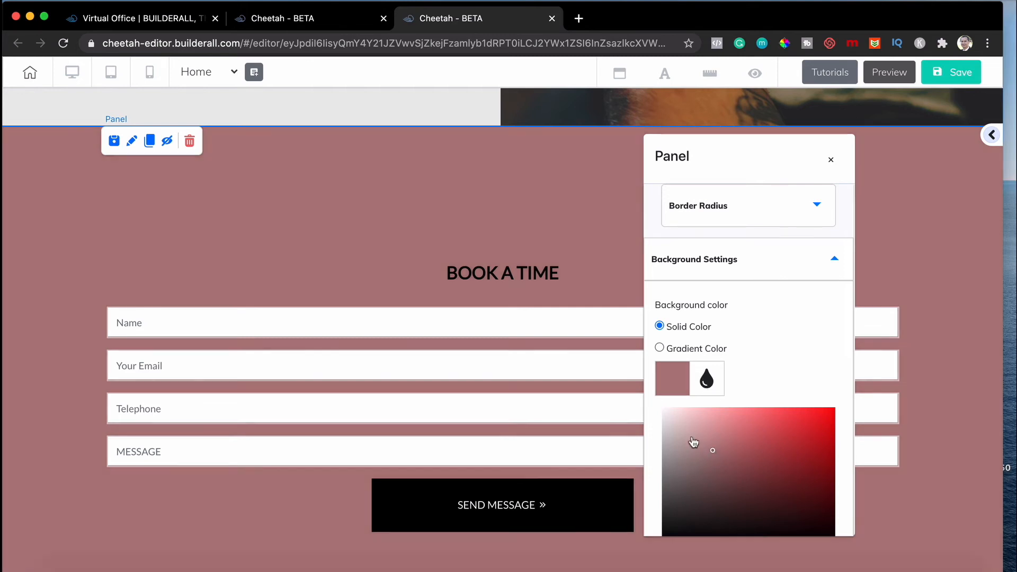
# Return the Book a Time panel's background color to white and close the panel settings
pyautogui.moveTo(688, 438); pyautogui.dragTo(660, 410)
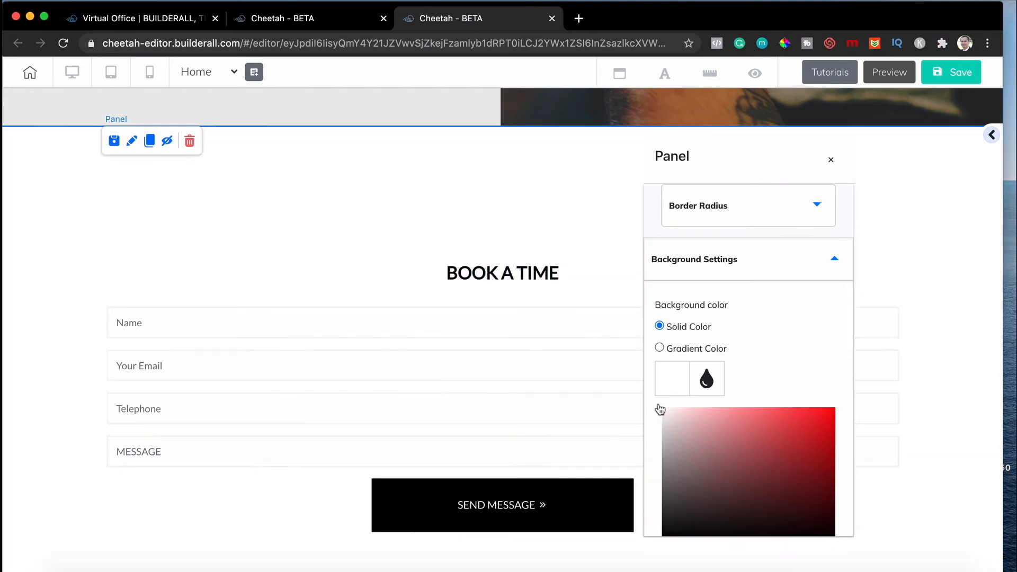
pyautogui.click(836, 261)
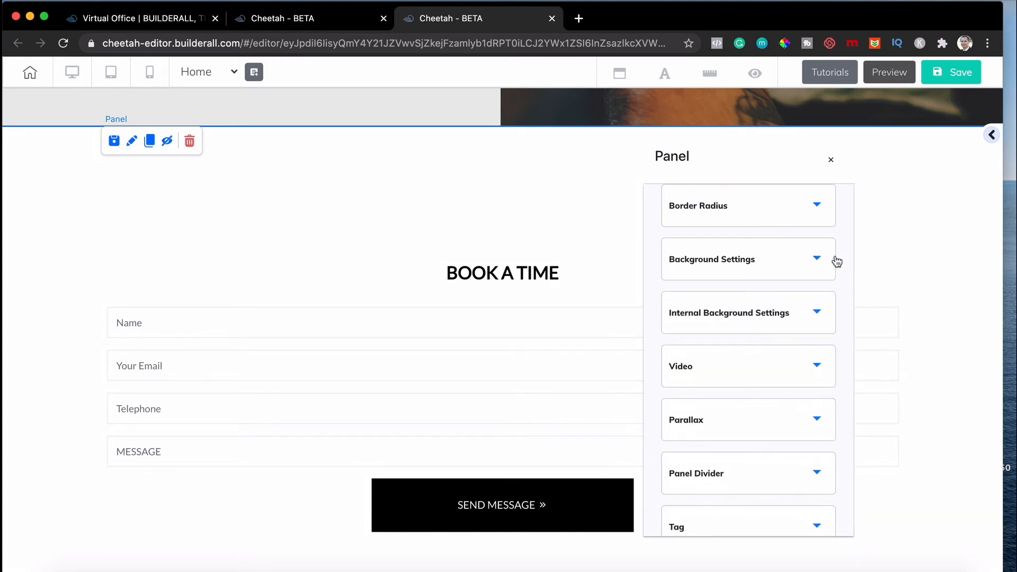
pyautogui.click(830, 162)
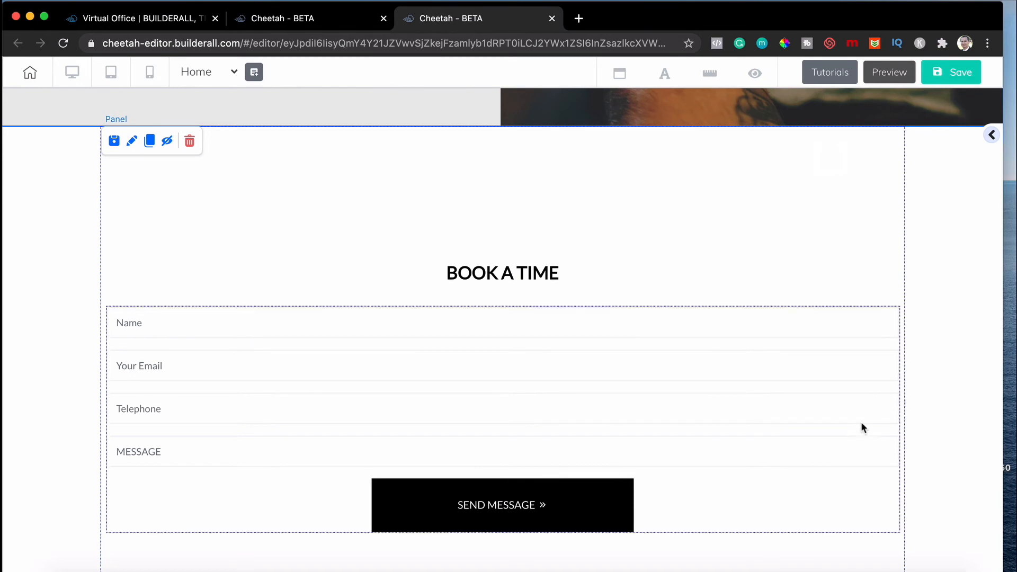
# Go to the page's footer and open the Contents category of ready-made panels
pyautogui.scroll(-3, 964, 456)
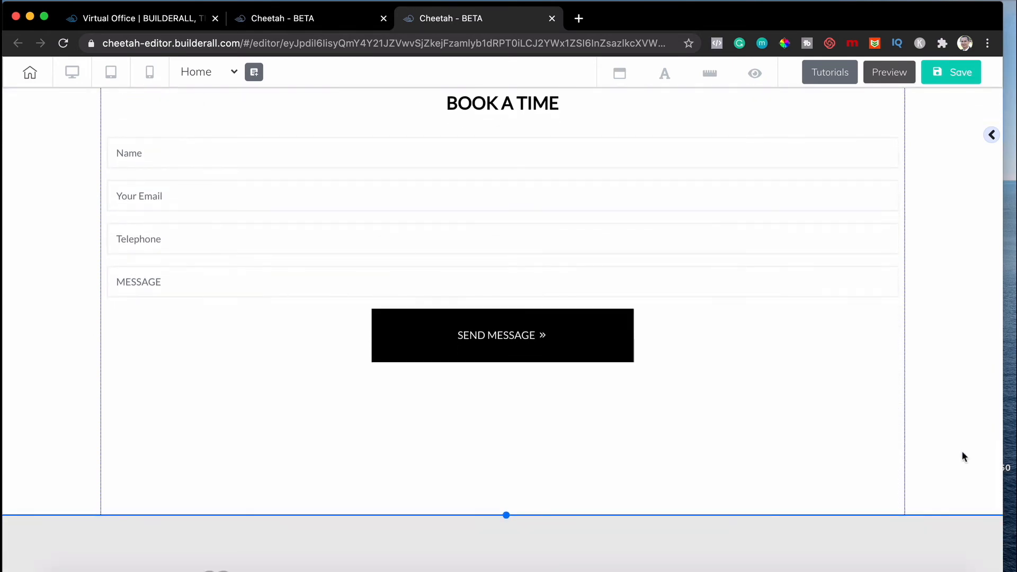
pyautogui.scroll(-7, 964, 457)
pyautogui.scroll(-2, 963, 457)
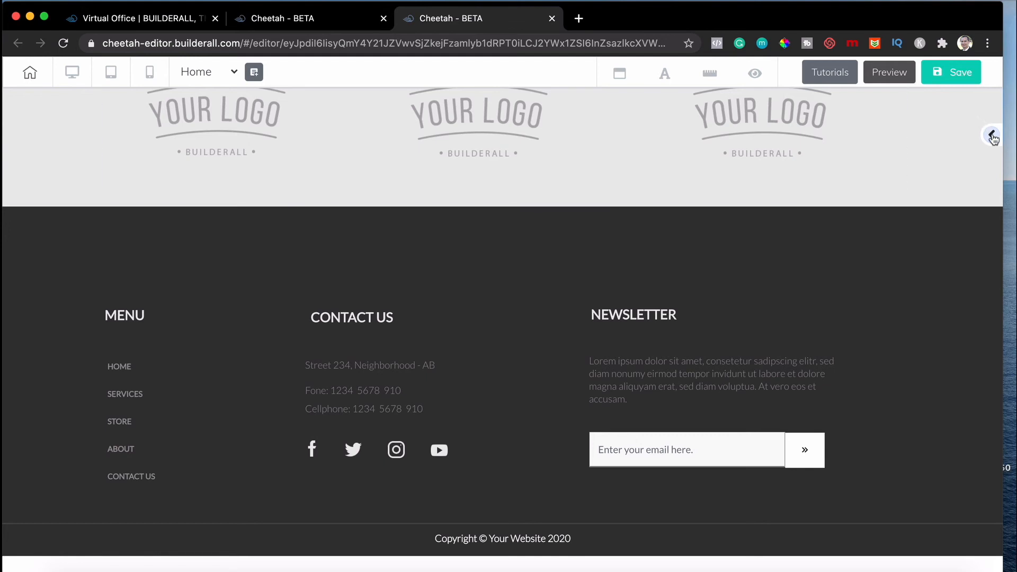
pyautogui.click(994, 136)
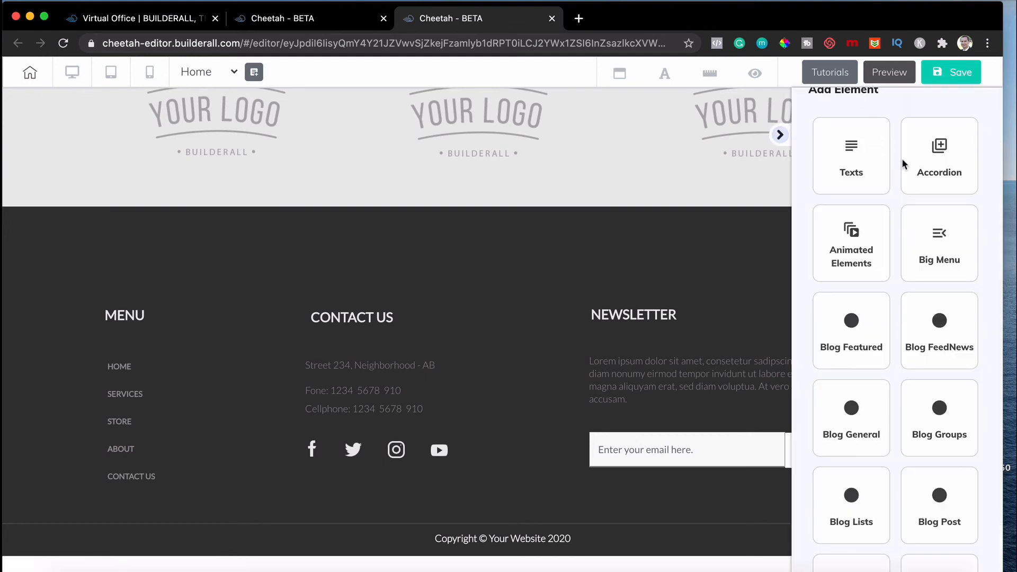
pyautogui.click(858, 168)
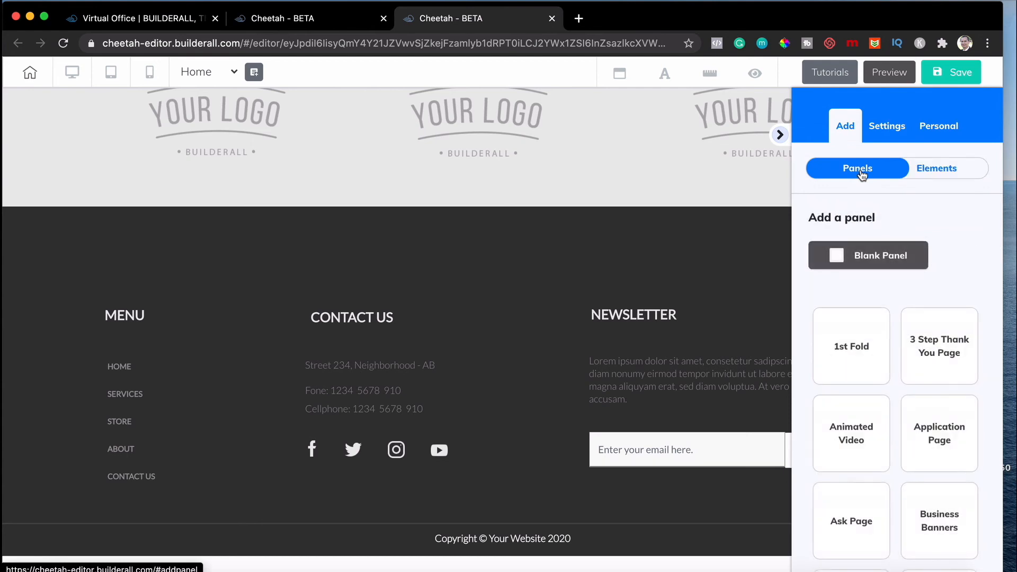
pyautogui.scroll(-4, 859, 334)
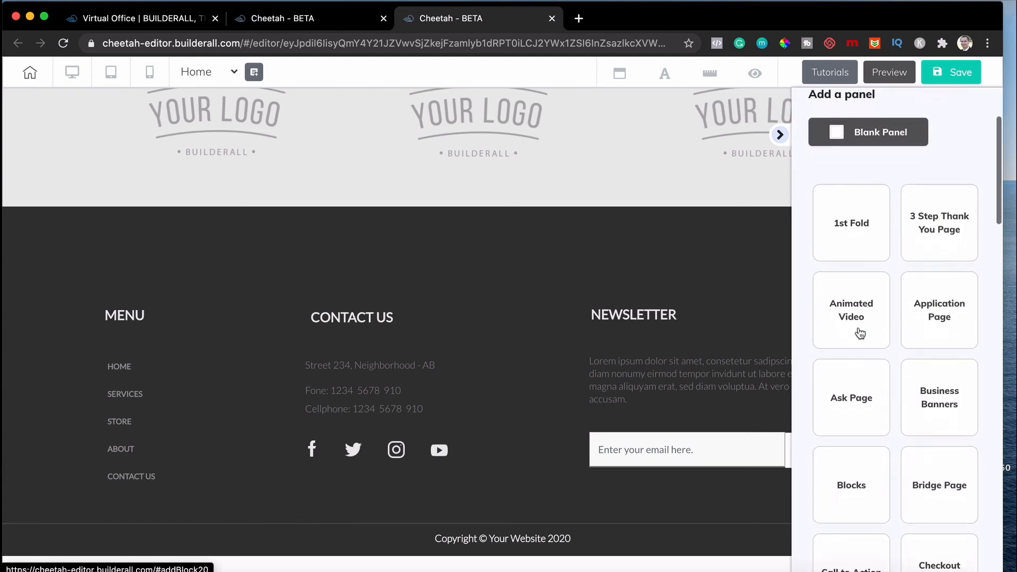
pyautogui.scroll(-5, 860, 332)
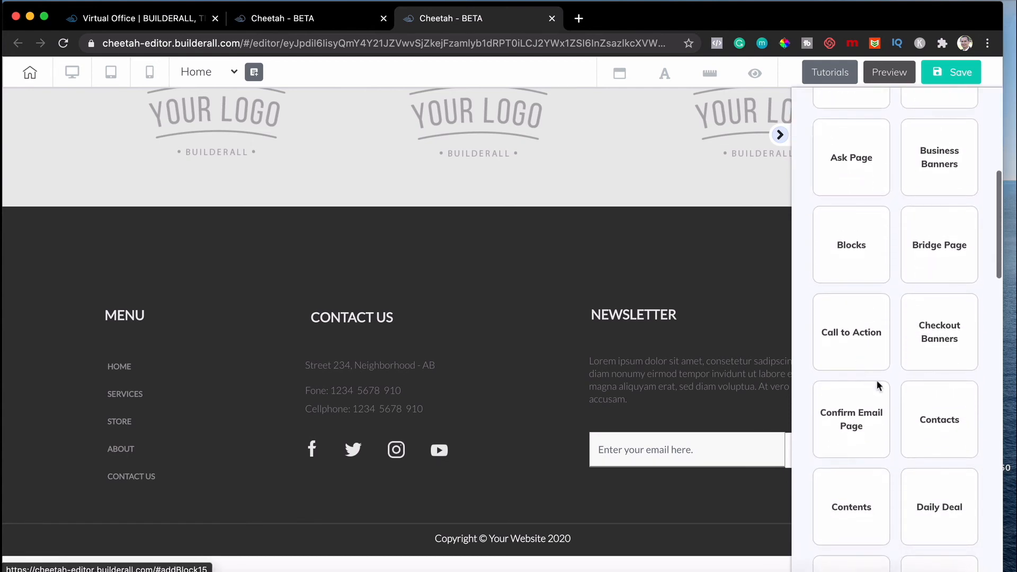
pyautogui.scroll(-6, 870, 345)
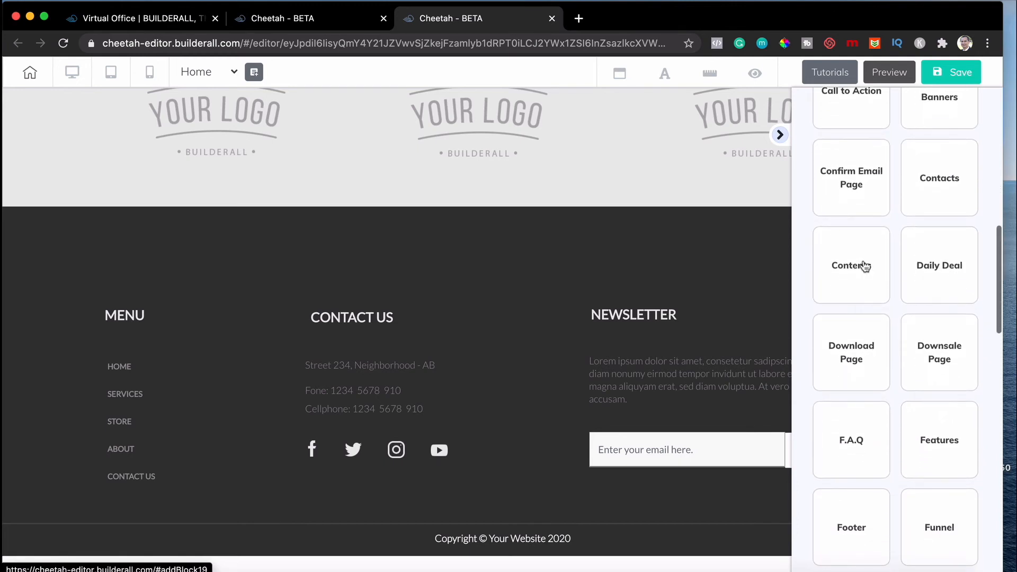
pyautogui.click(864, 269)
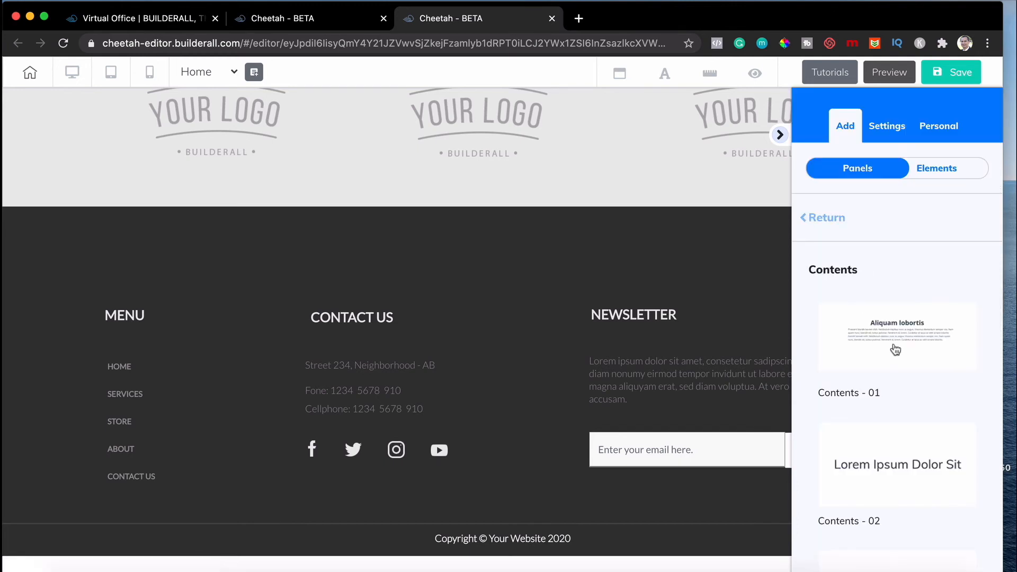
# Add the Contents - 08 panel to the page twice and collapse the sidebar
pyautogui.scroll(-5, 911, 363)
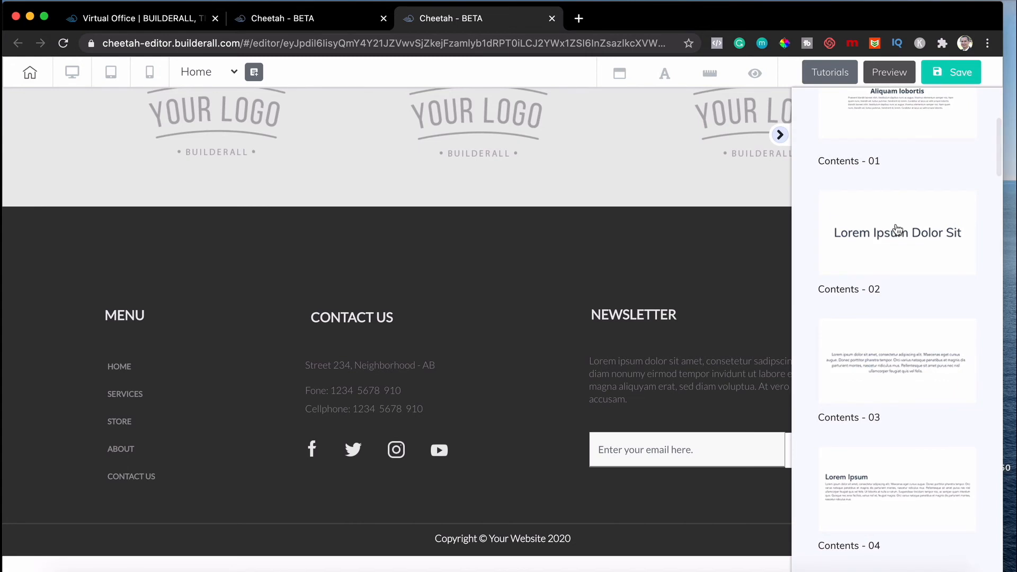
pyautogui.scroll(-8, 888, 387)
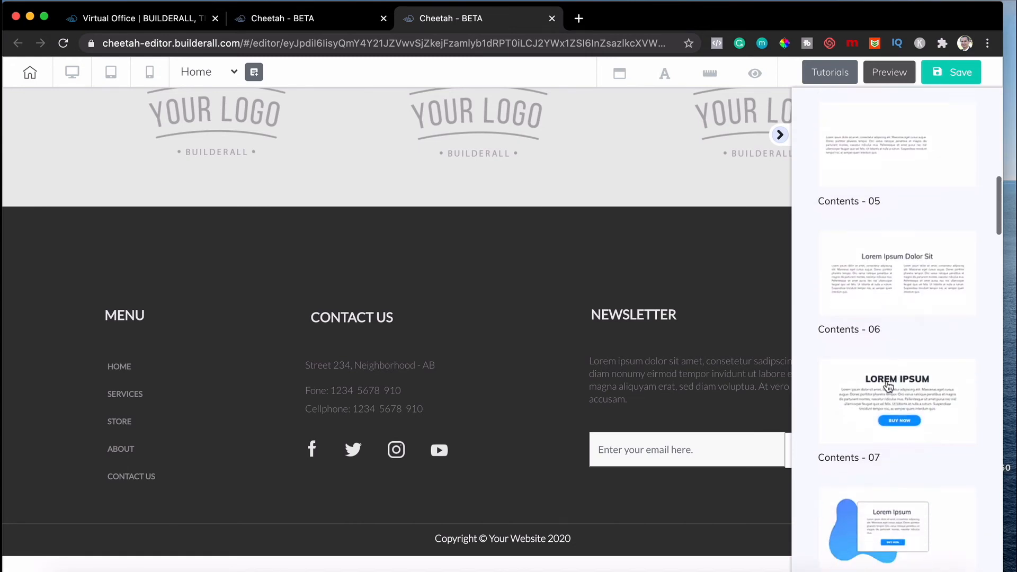
pyautogui.scroll(-2, 888, 388)
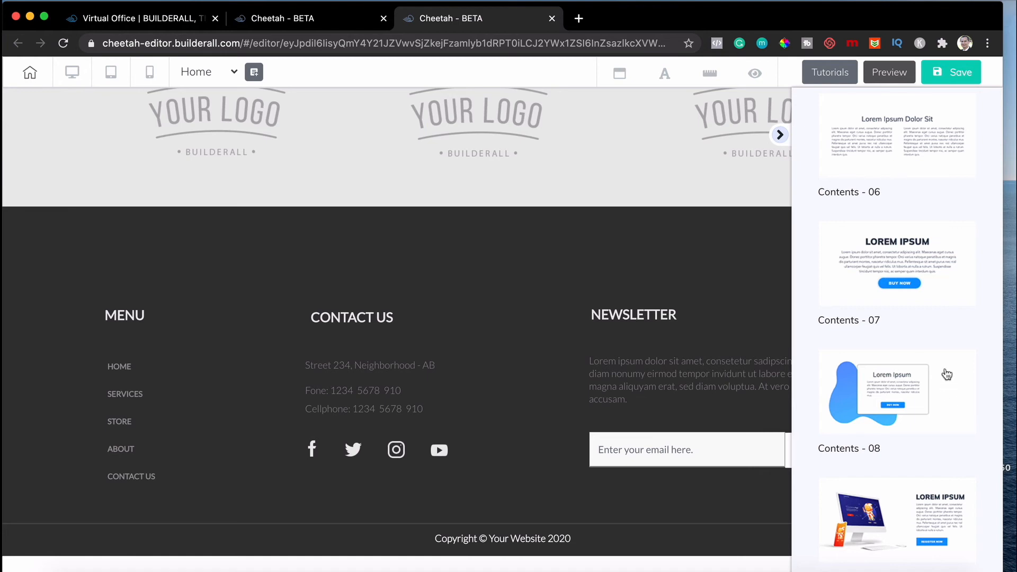
pyautogui.doubleClick(946, 375)
pyautogui.click(779, 135)
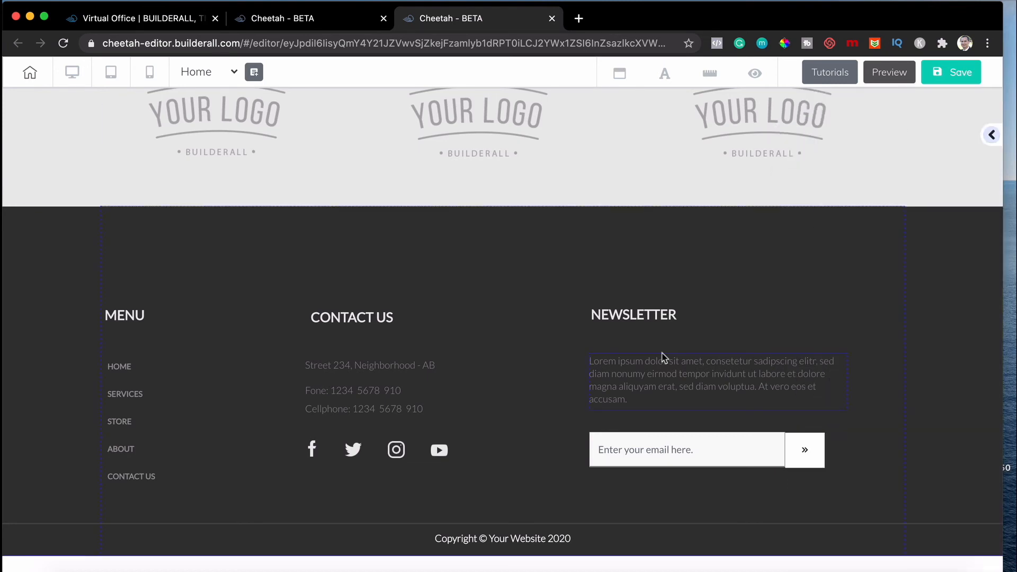
# Delete the first added Contents - 08 panel directly below the footer
pyautogui.scroll(-12, 663, 353)
pyautogui.scroll(2, 662, 353)
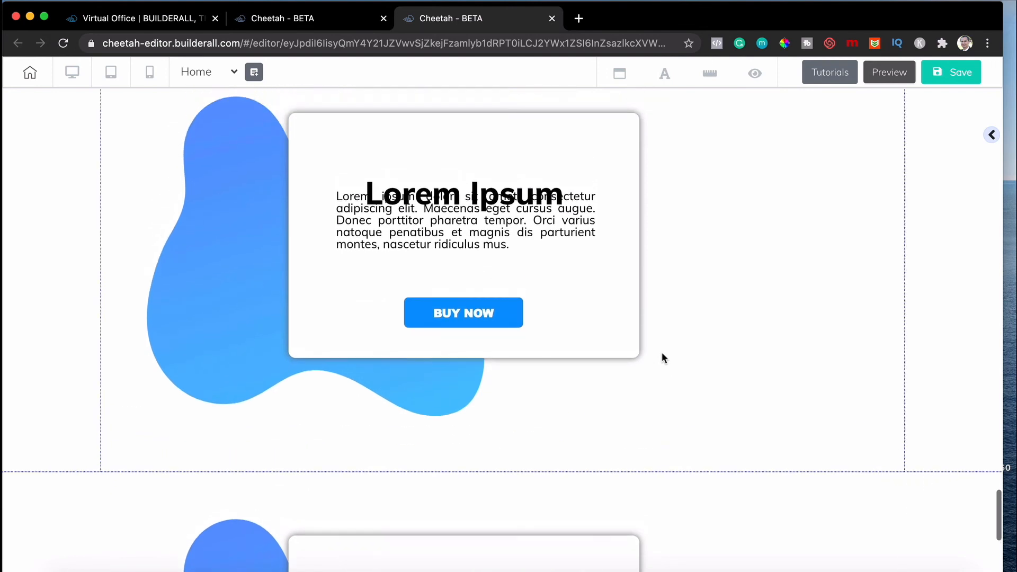
pyautogui.scroll(2, 662, 352)
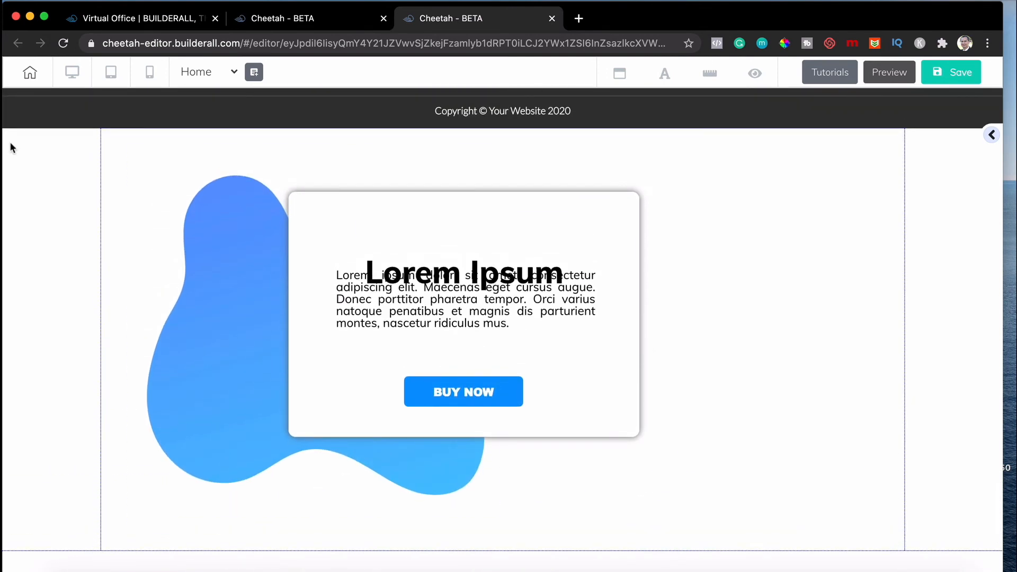
pyautogui.click(41, 192)
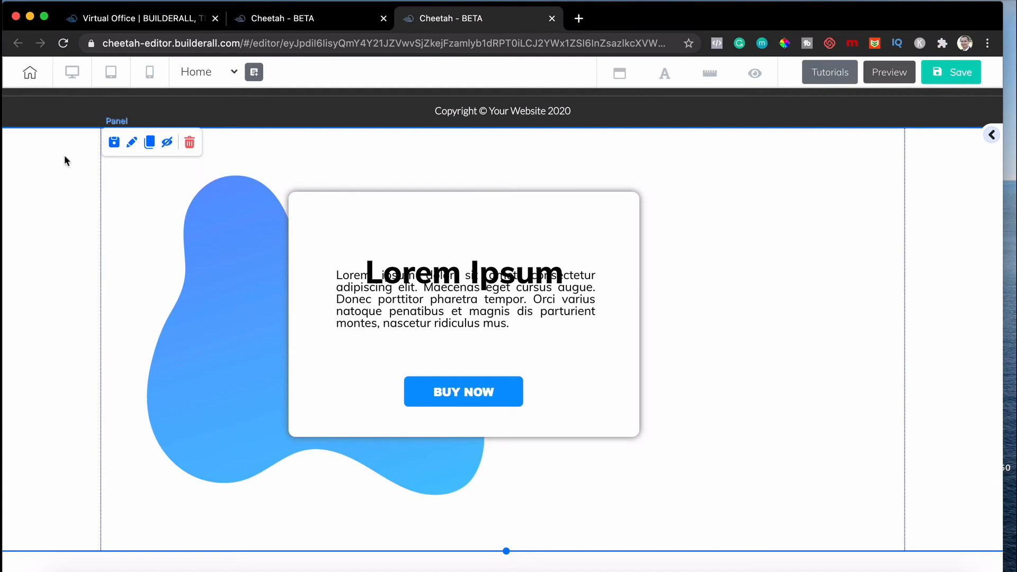
pyautogui.click(187, 143)
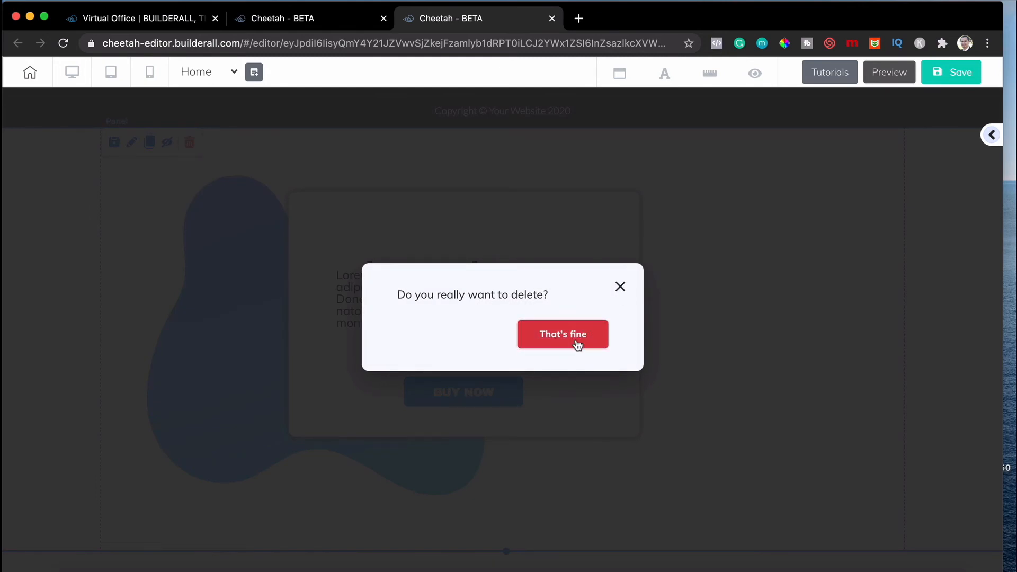
pyautogui.click(620, 289)
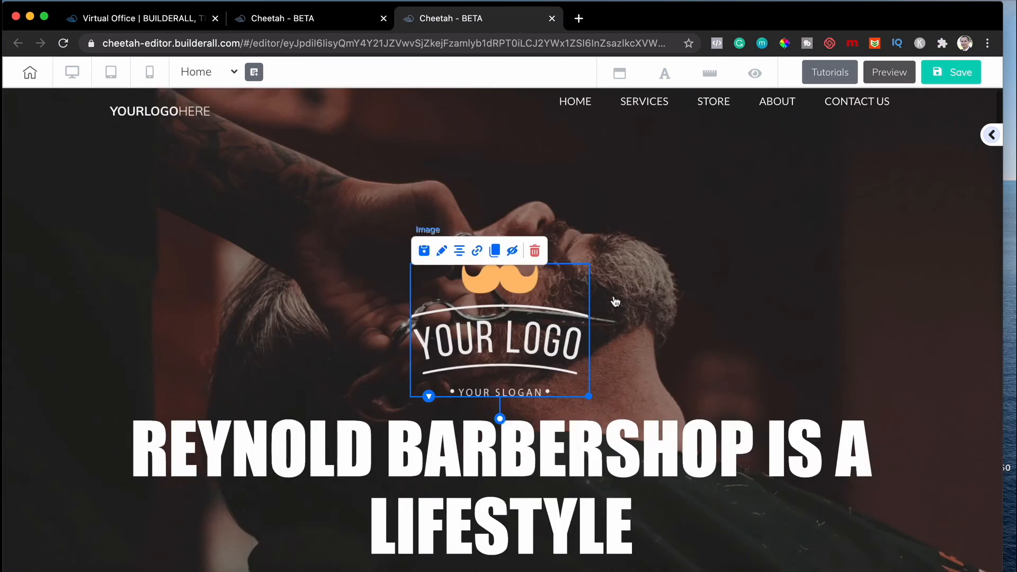
# Delete the remaining Contents - 08 panel below the footer
pyautogui.scroll(-20, 619, 304)
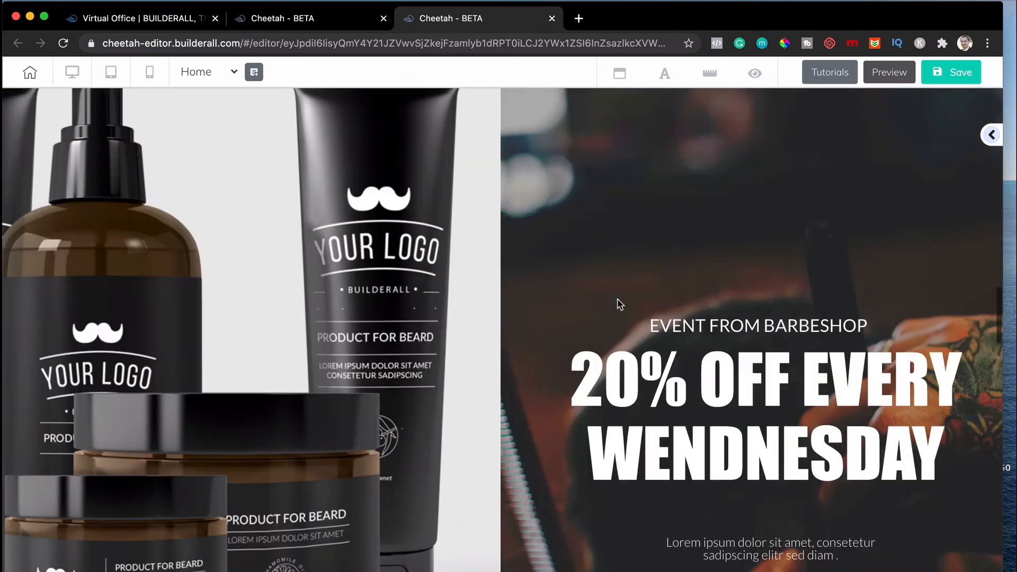
pyautogui.scroll(-20, 619, 304)
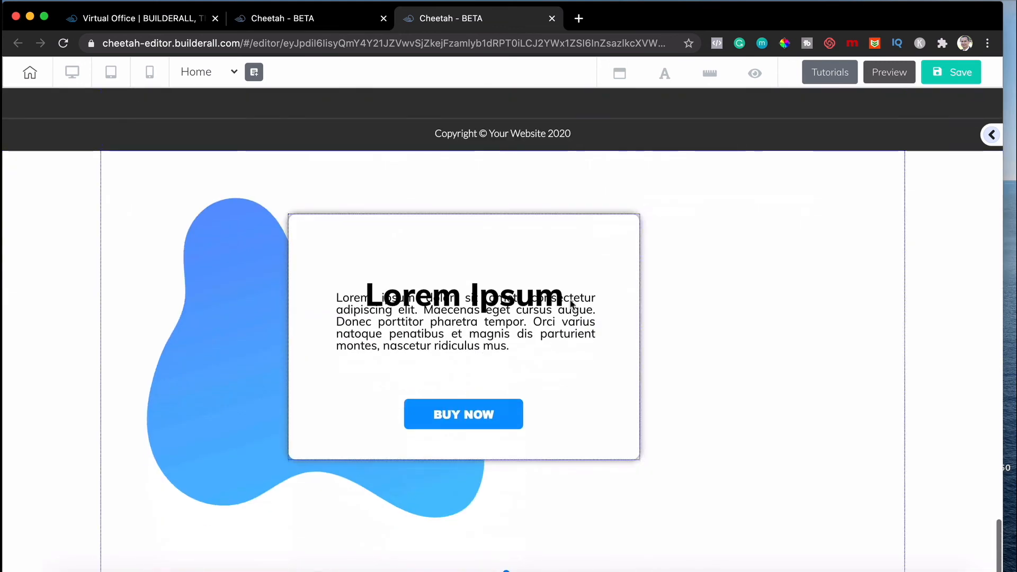
pyautogui.click(190, 165)
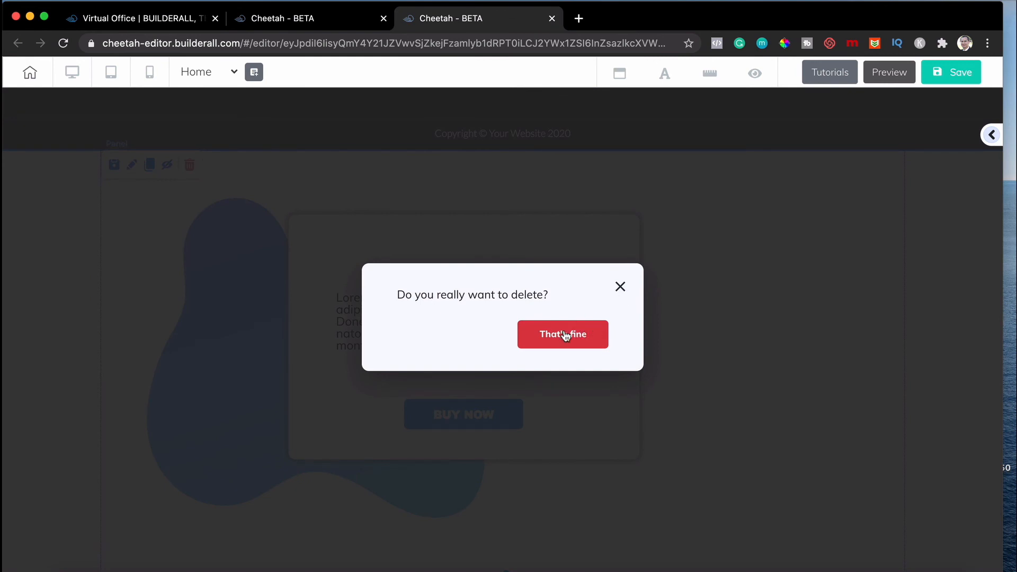
pyautogui.click(566, 335)
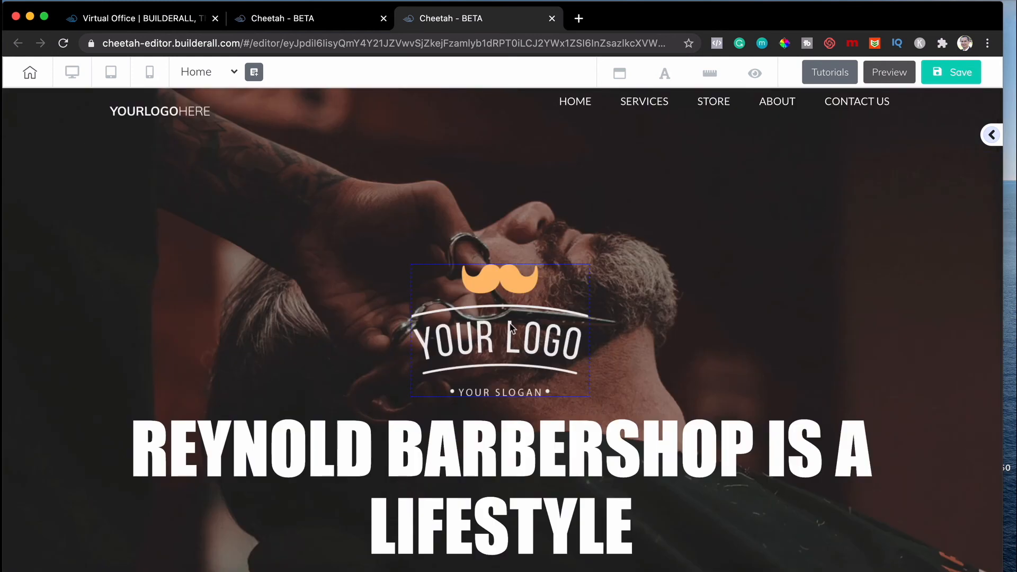
# Move the centre logo image higher above the main heading, and save and publish the website
pyautogui.moveTo(512, 327); pyautogui.dragTo(511, 252)
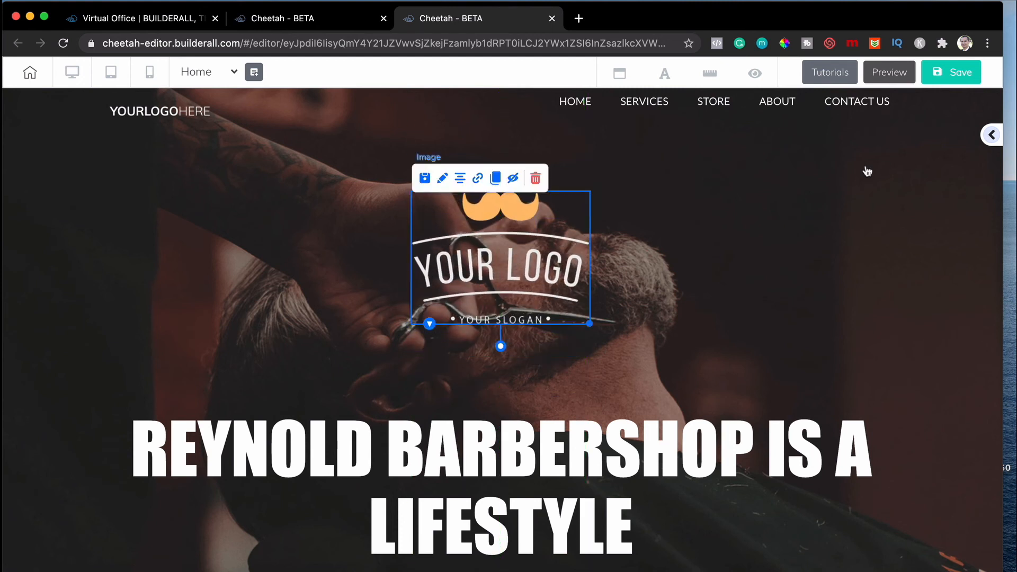
pyautogui.click(965, 76)
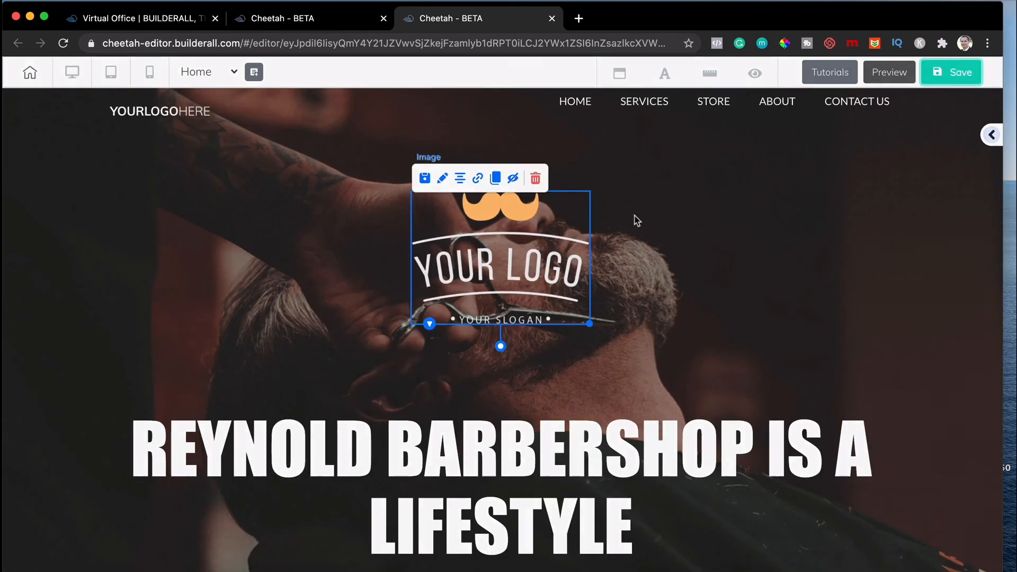
pyautogui.click(600, 380)
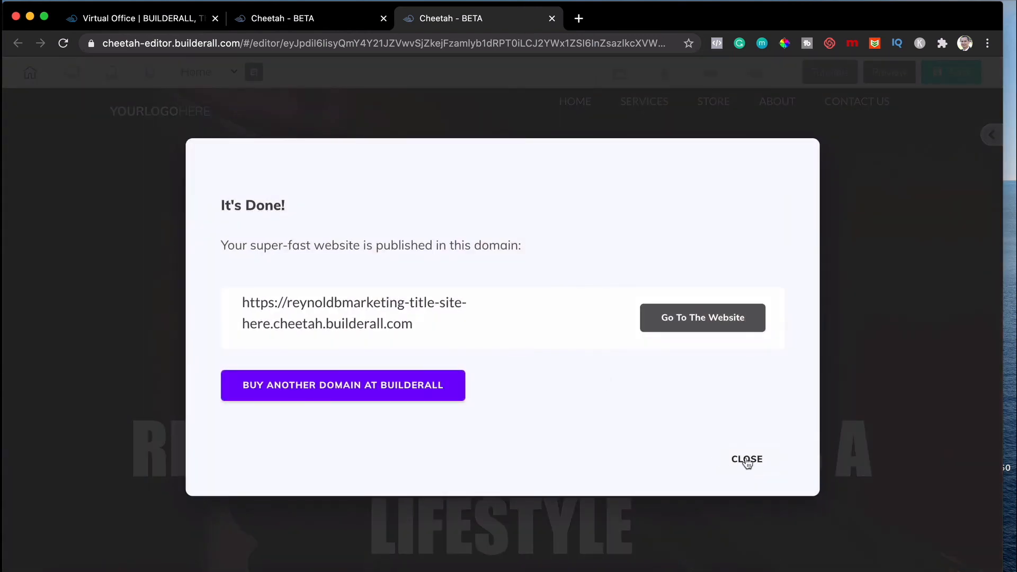
pyautogui.click(747, 459)
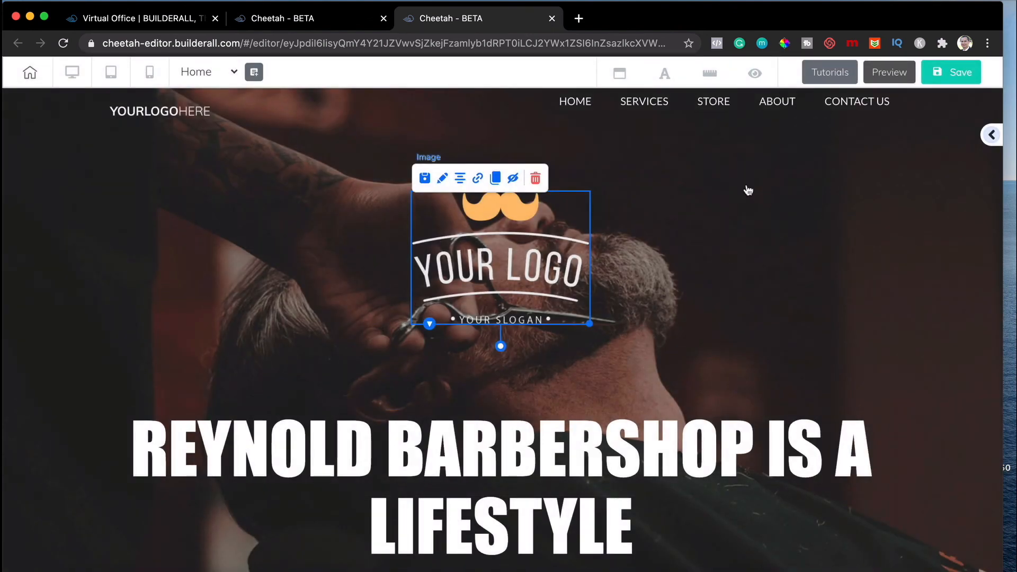
# Switch to the site's My pages overview and republish the site
pyautogui.click(305, 21)
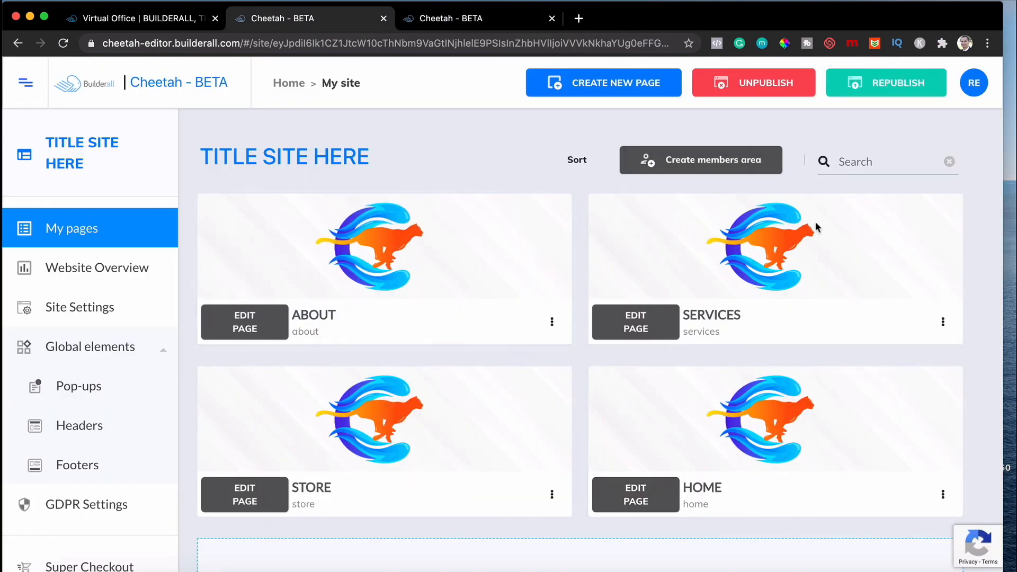
pyautogui.moveTo(851, 230)
pyautogui.click(905, 88)
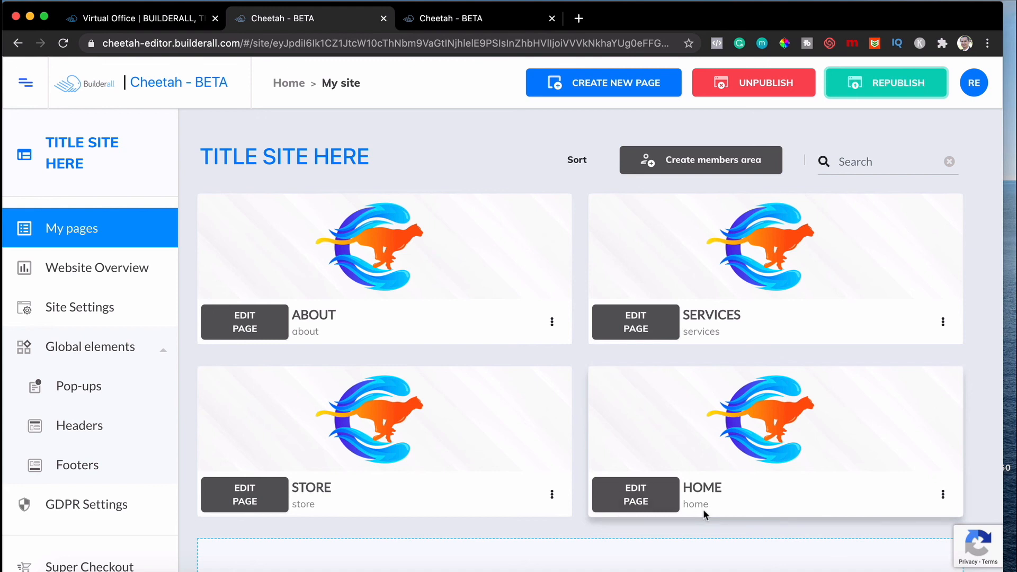
# Open the published HOME page from the site's page list and review its hero section with the logo and main heading
pyautogui.click(945, 498)
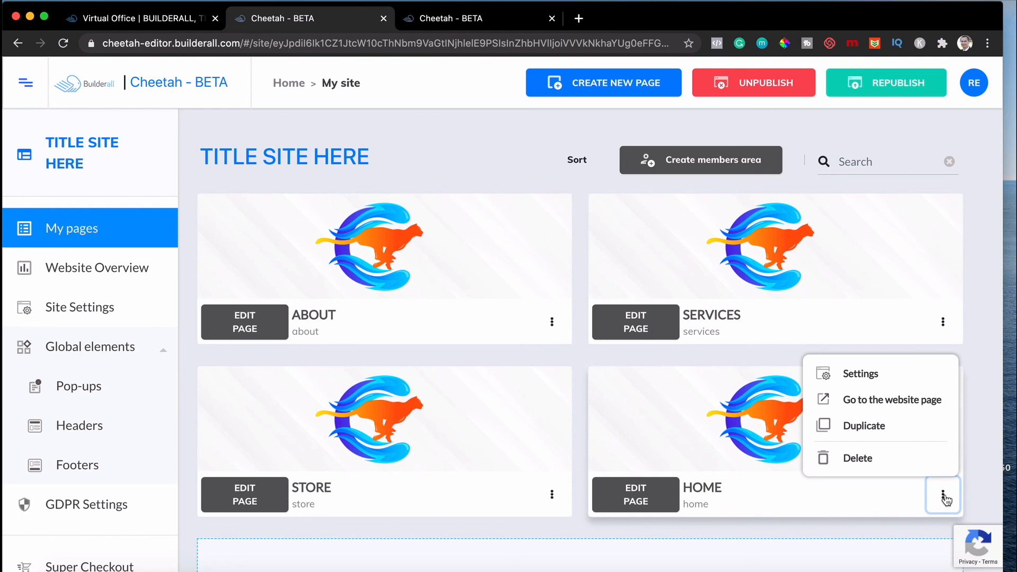
pyautogui.click(885, 401)
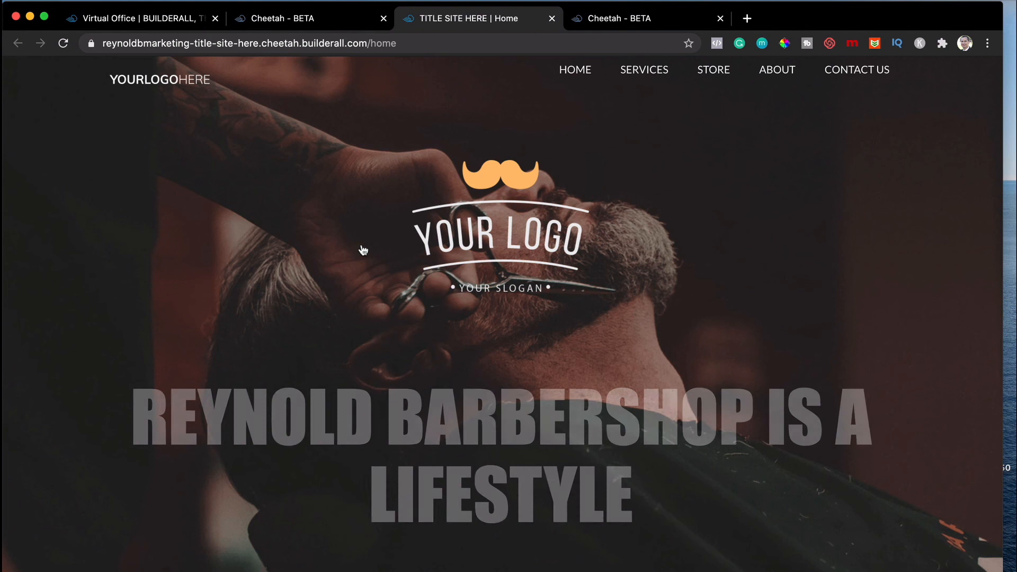
pyautogui.scroll(-5, 383, 301)
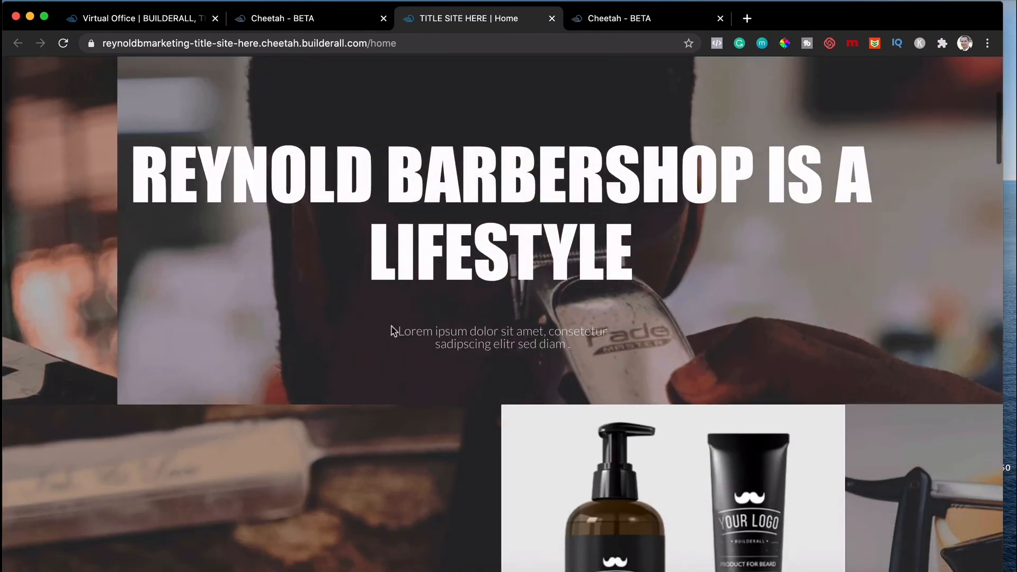
pyautogui.scroll(5, 391, 325)
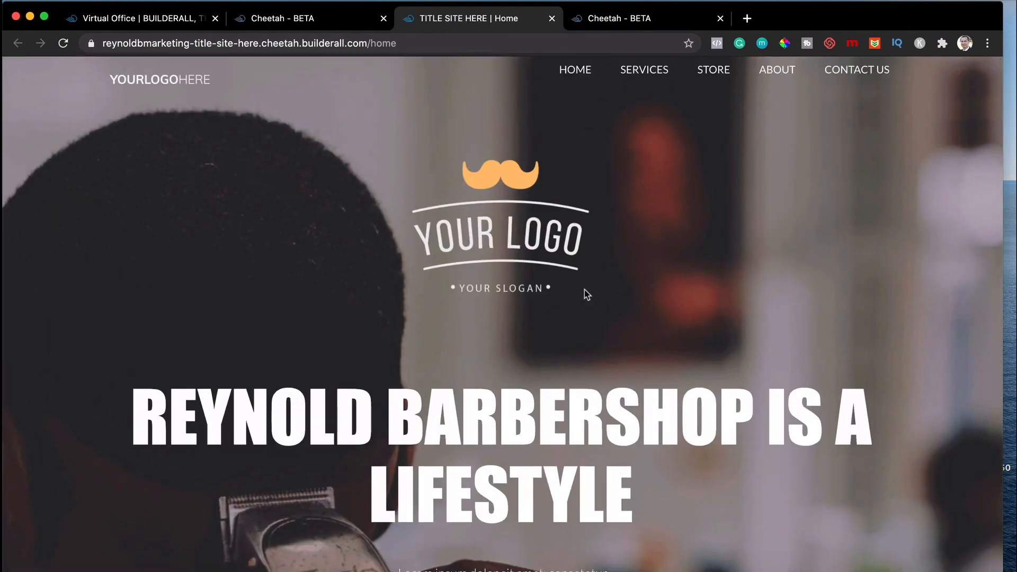
pyautogui.scroll(-5, 587, 295)
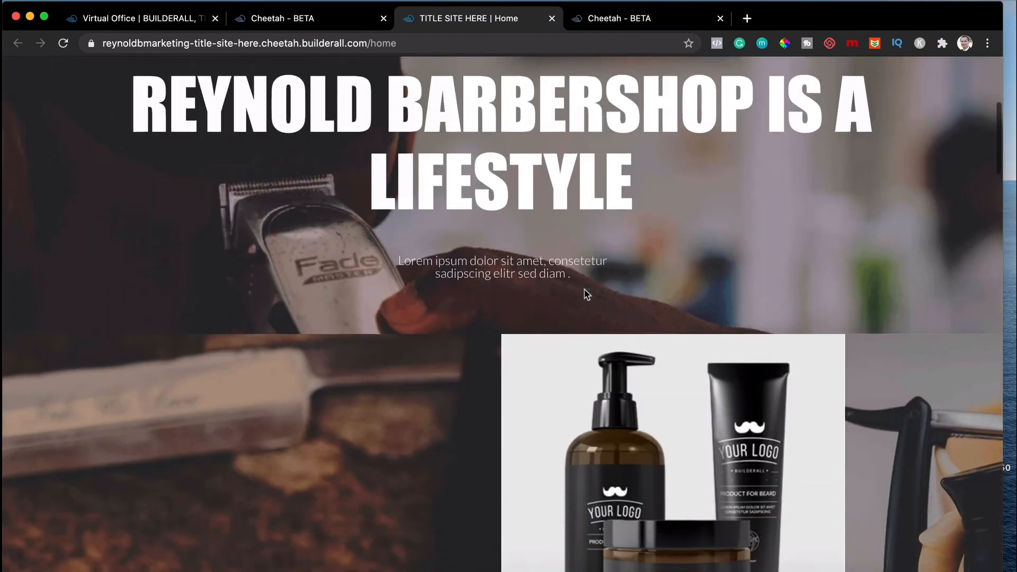
pyautogui.scroll(5, 586, 288)
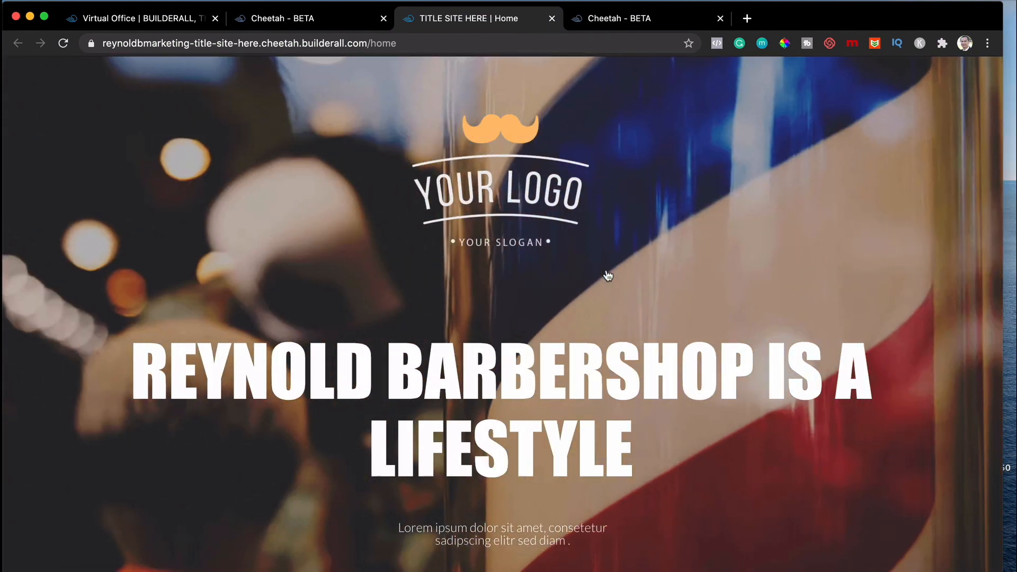
pyautogui.scroll(-5, 607, 275)
pyautogui.scroll(5, 608, 275)
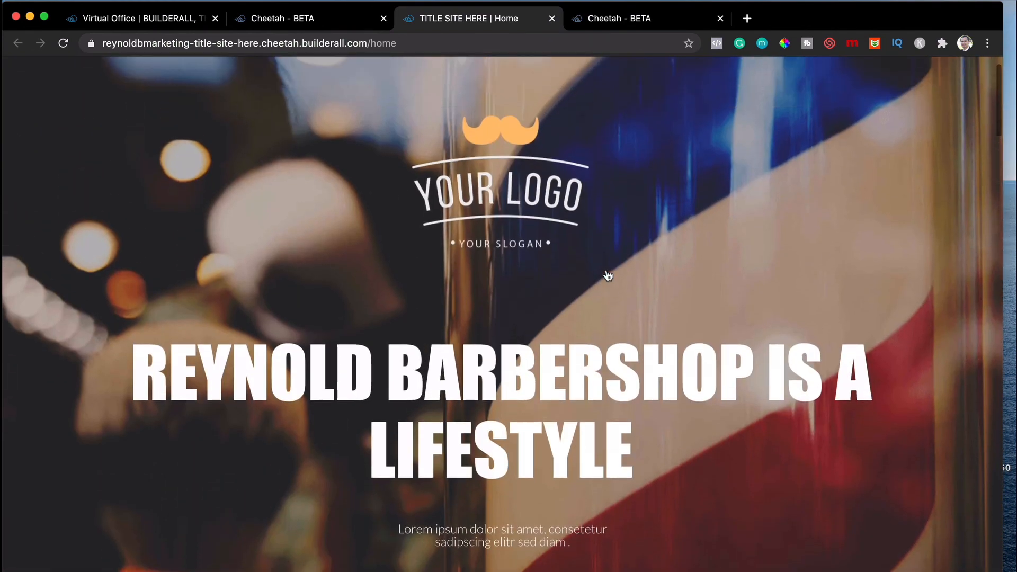
# Examine the published Home page's full web address, highlighting the account subdomain portion
pyautogui.click(171, 43)
pyautogui.doubleClick(171, 43)
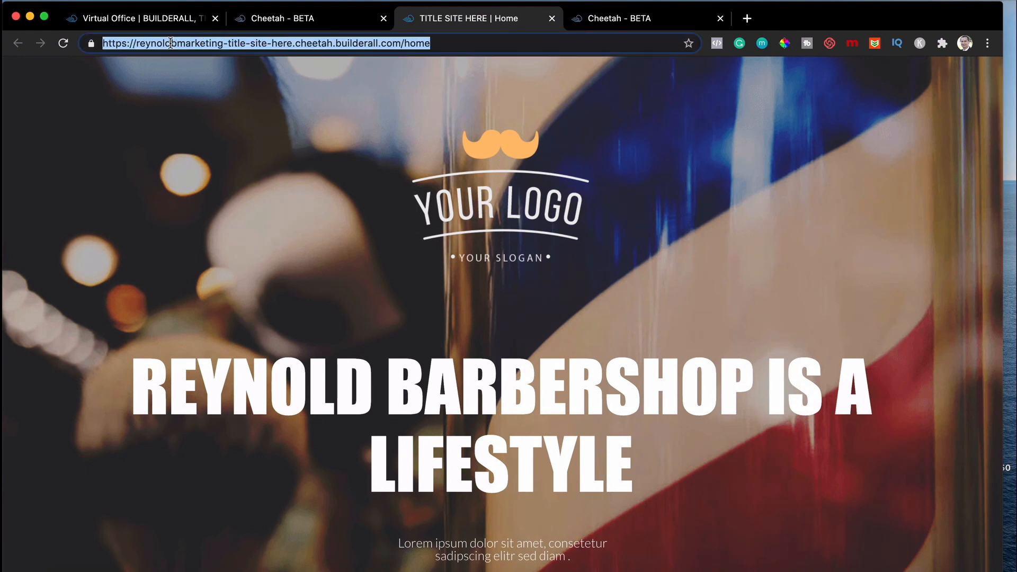
pyautogui.tripleClick(170, 43)
pyautogui.rightClick(170, 43)
pyautogui.click(339, 118)
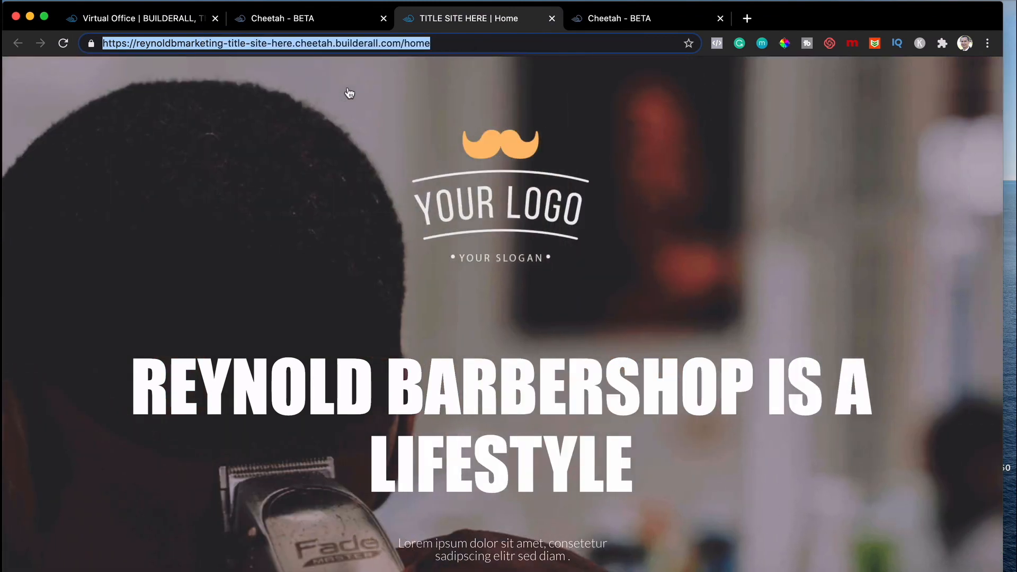
pyautogui.click(225, 160)
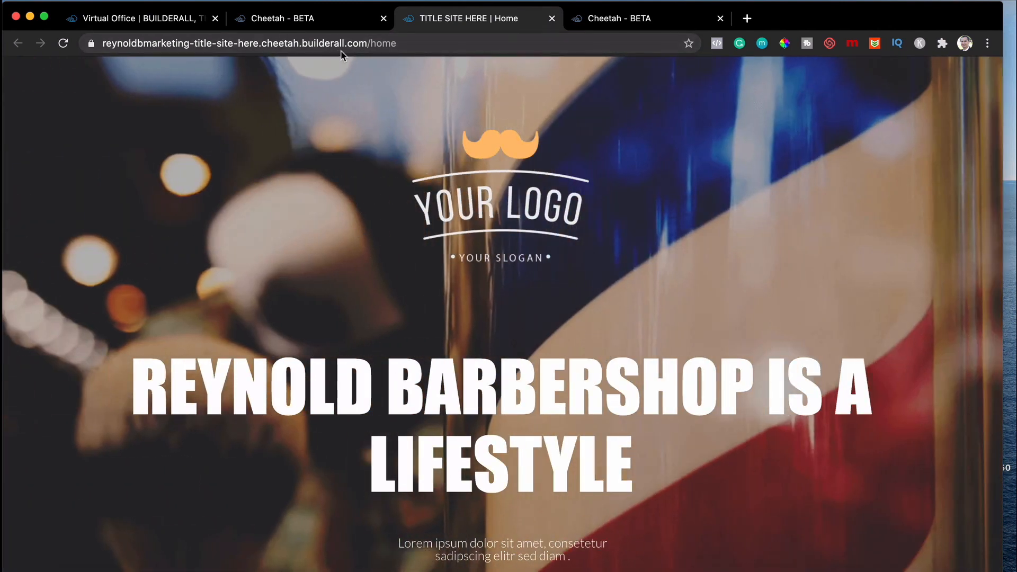
pyautogui.moveTo(368, 44); pyautogui.dragTo(137, 49)
pyautogui.click(290, 46)
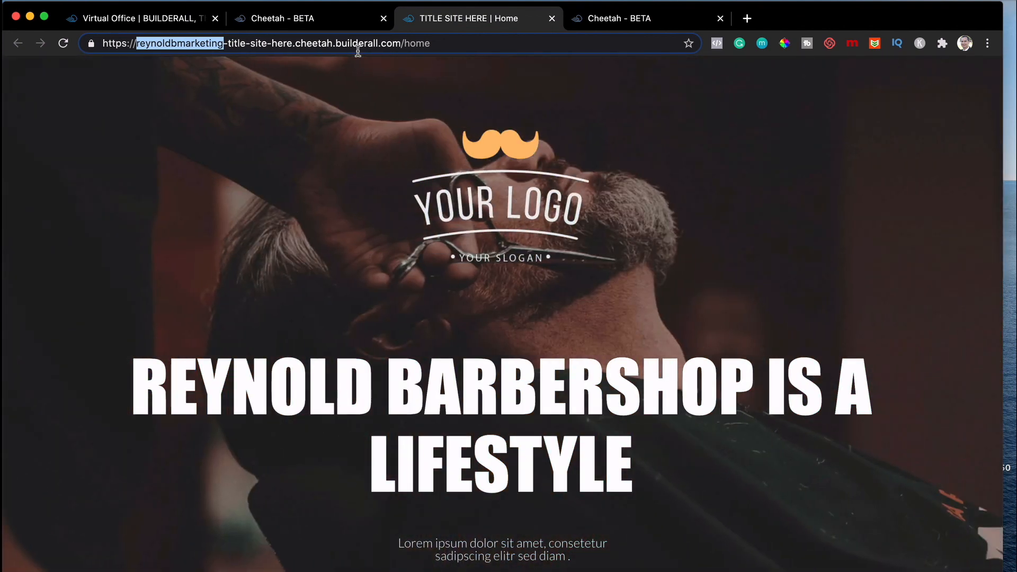
# Switch to the Builderall Virtual Office home page
pyautogui.press('super+1')
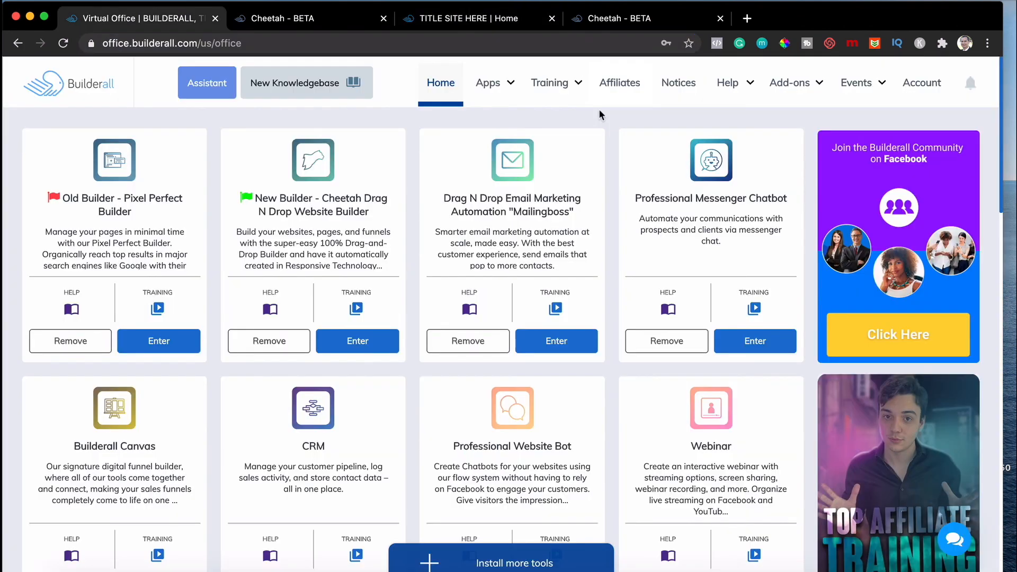